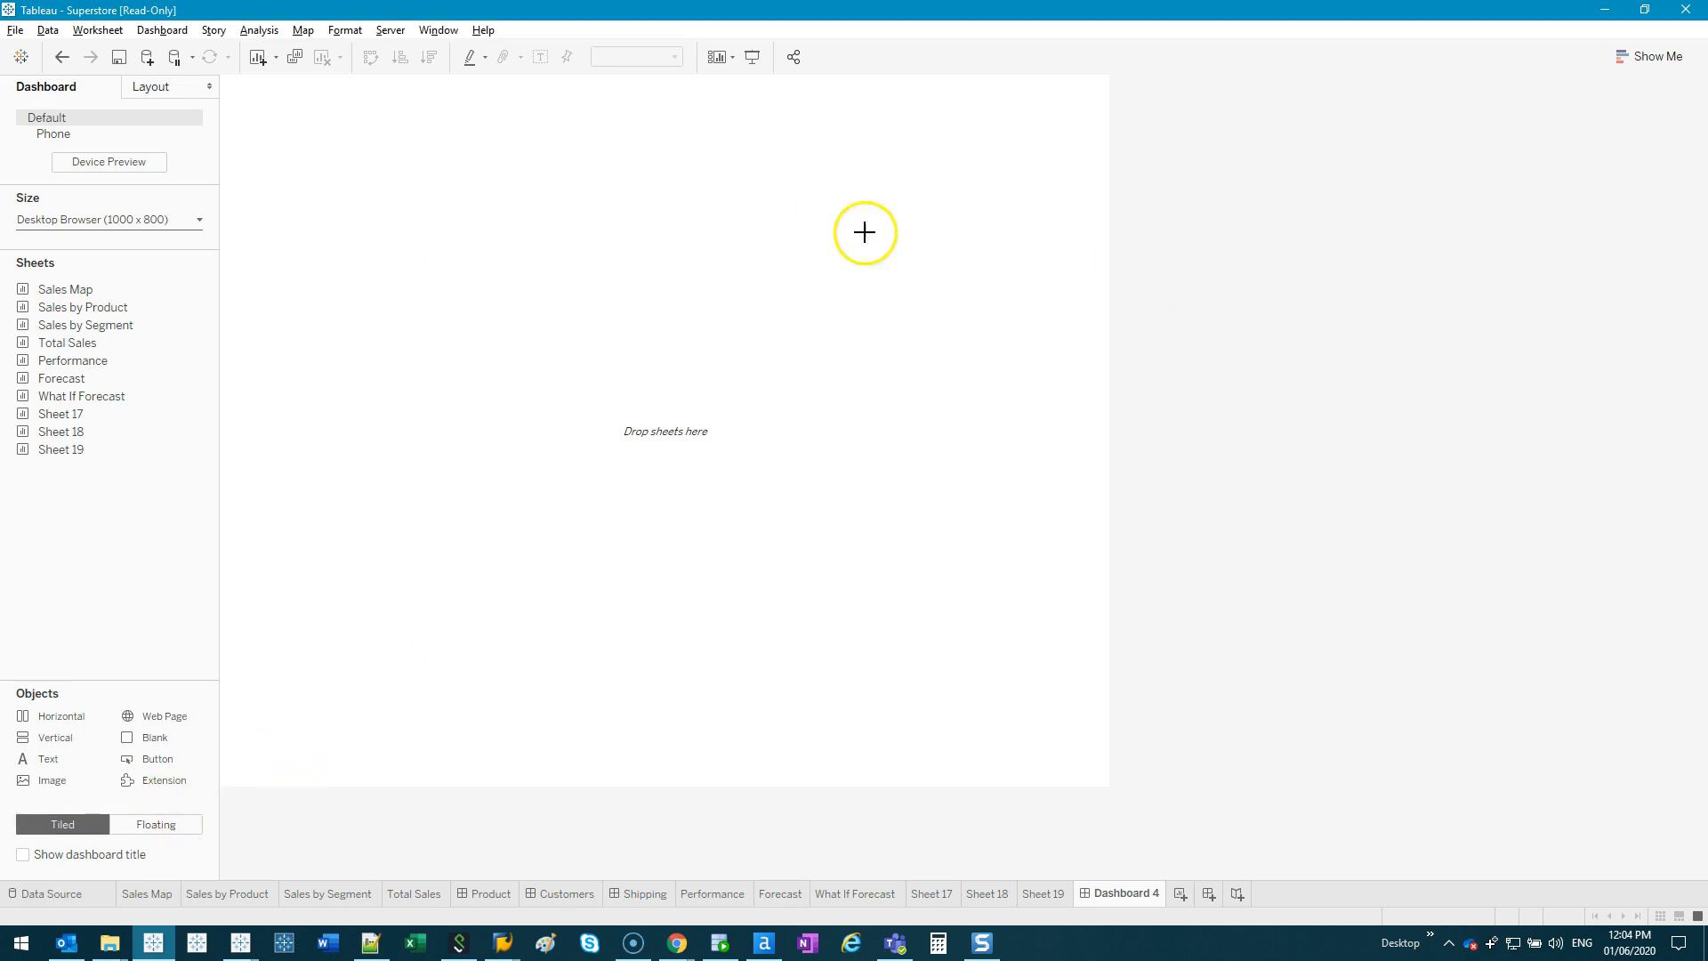
drag(228, 442, 578, 299)
drag(585, 207, 578, 20)
mouse_move(291, 142)
mouse_down()
mouse_move(275, 435)
mouse_move(469, 435)
mouse_up()
mouse_move(346, 239)
mouse_down()
mouse_move(344, 279)
mouse_move(465, 317)
mouse_up()
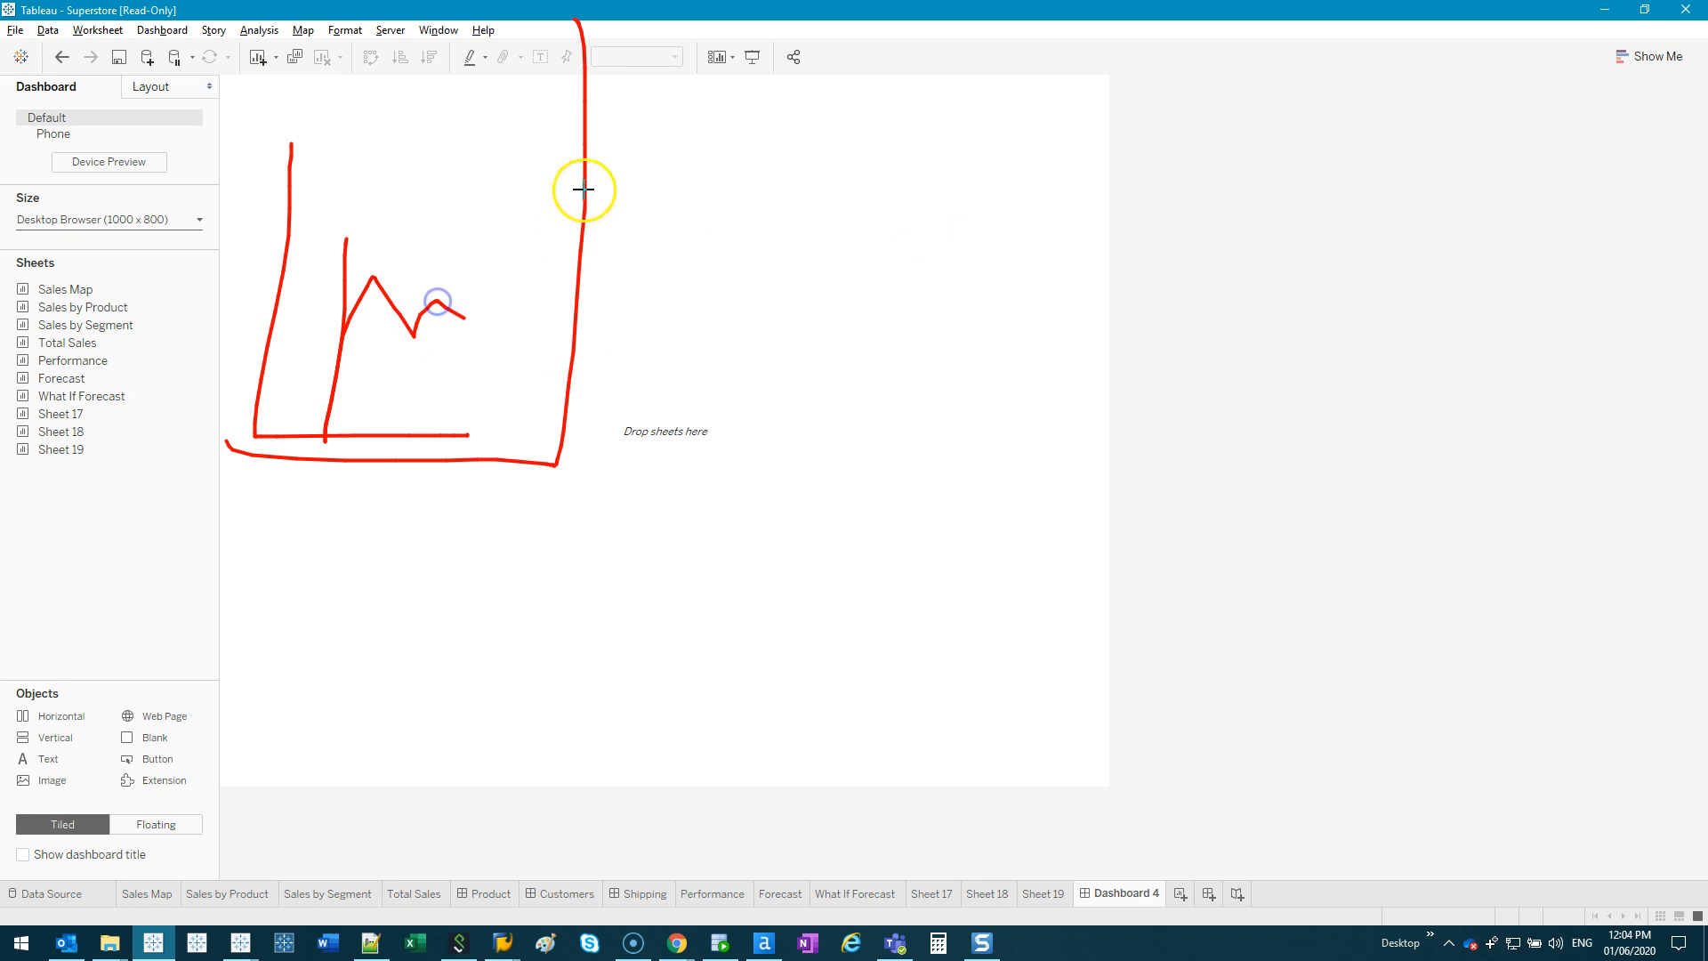
drag(563, 460, 1112, 432)
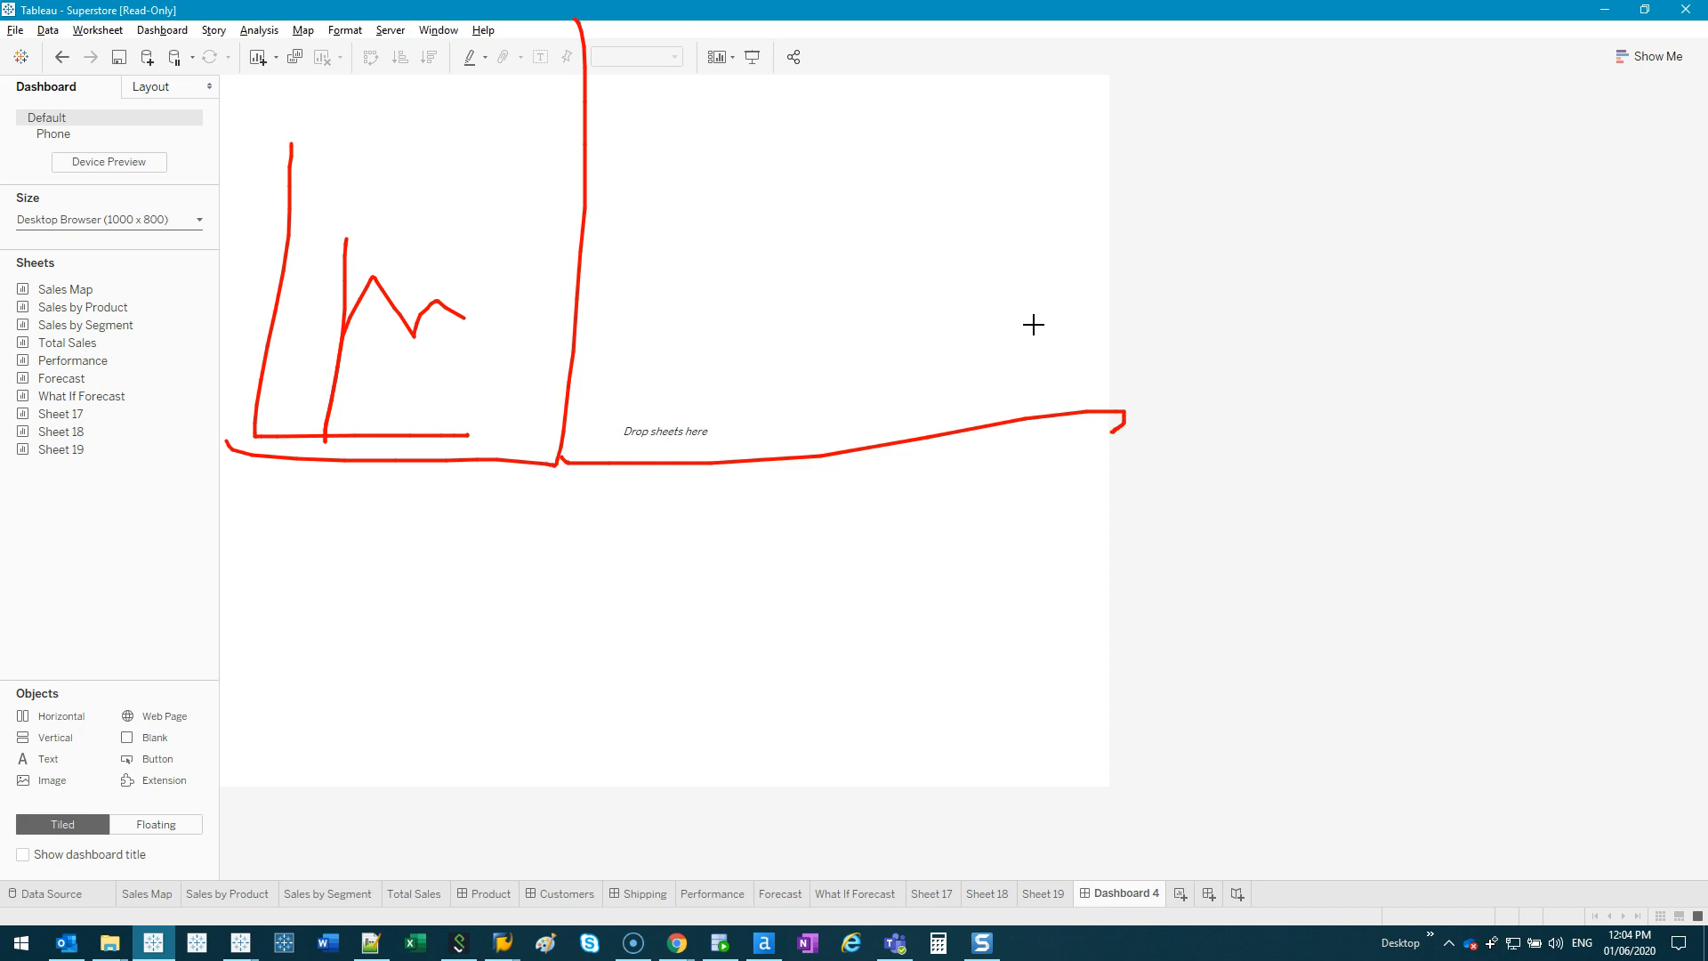
Close the SAP GUI auto logout message without opening its error description
key(Escape)
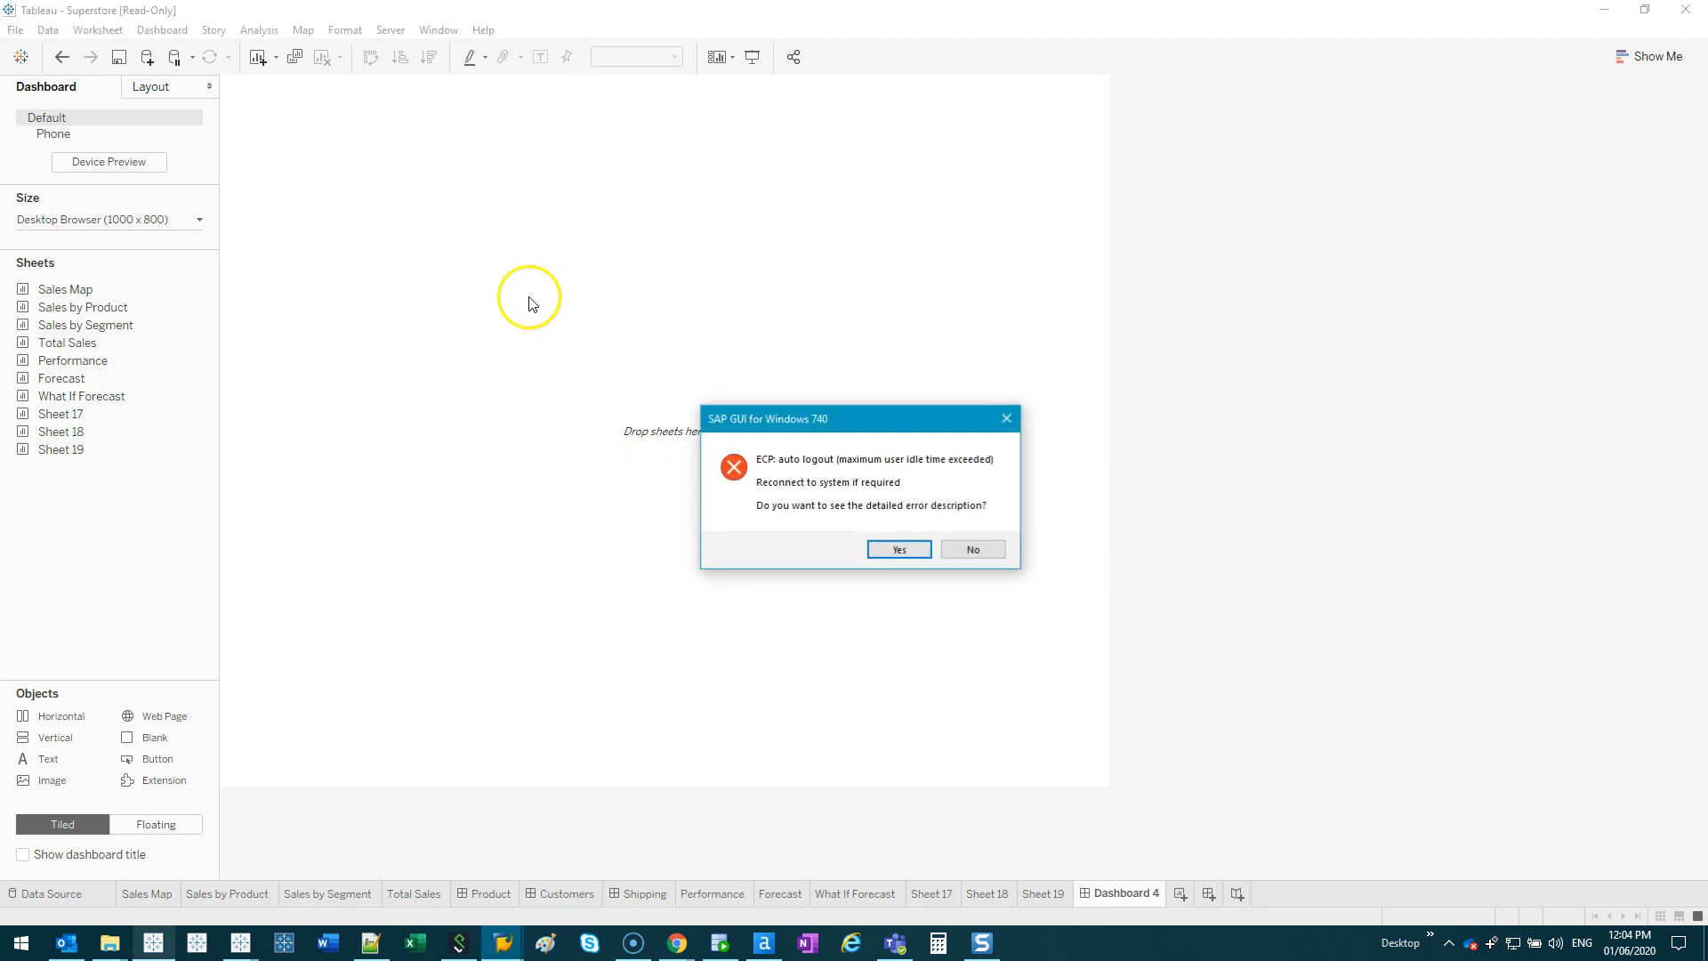
click(1005, 429)
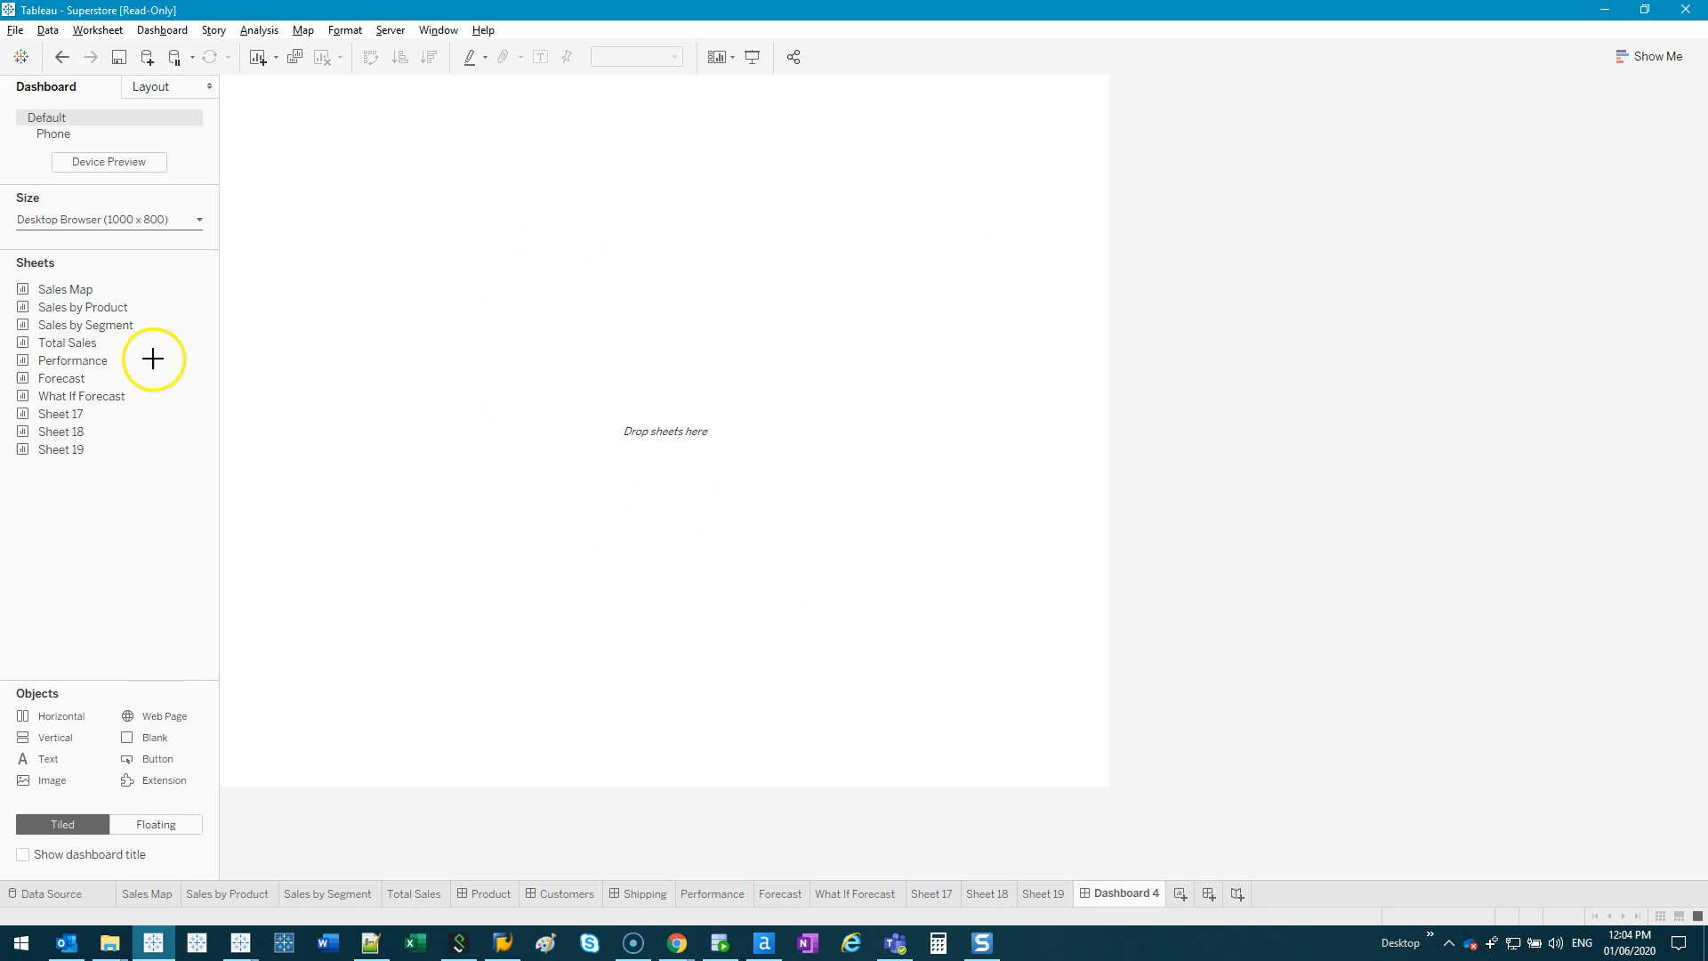
Open the dashboard's size options and examine the fixed width and height against the canvas
drag(226, 190, 91, 182)
drag(203, 262, 134, 191)
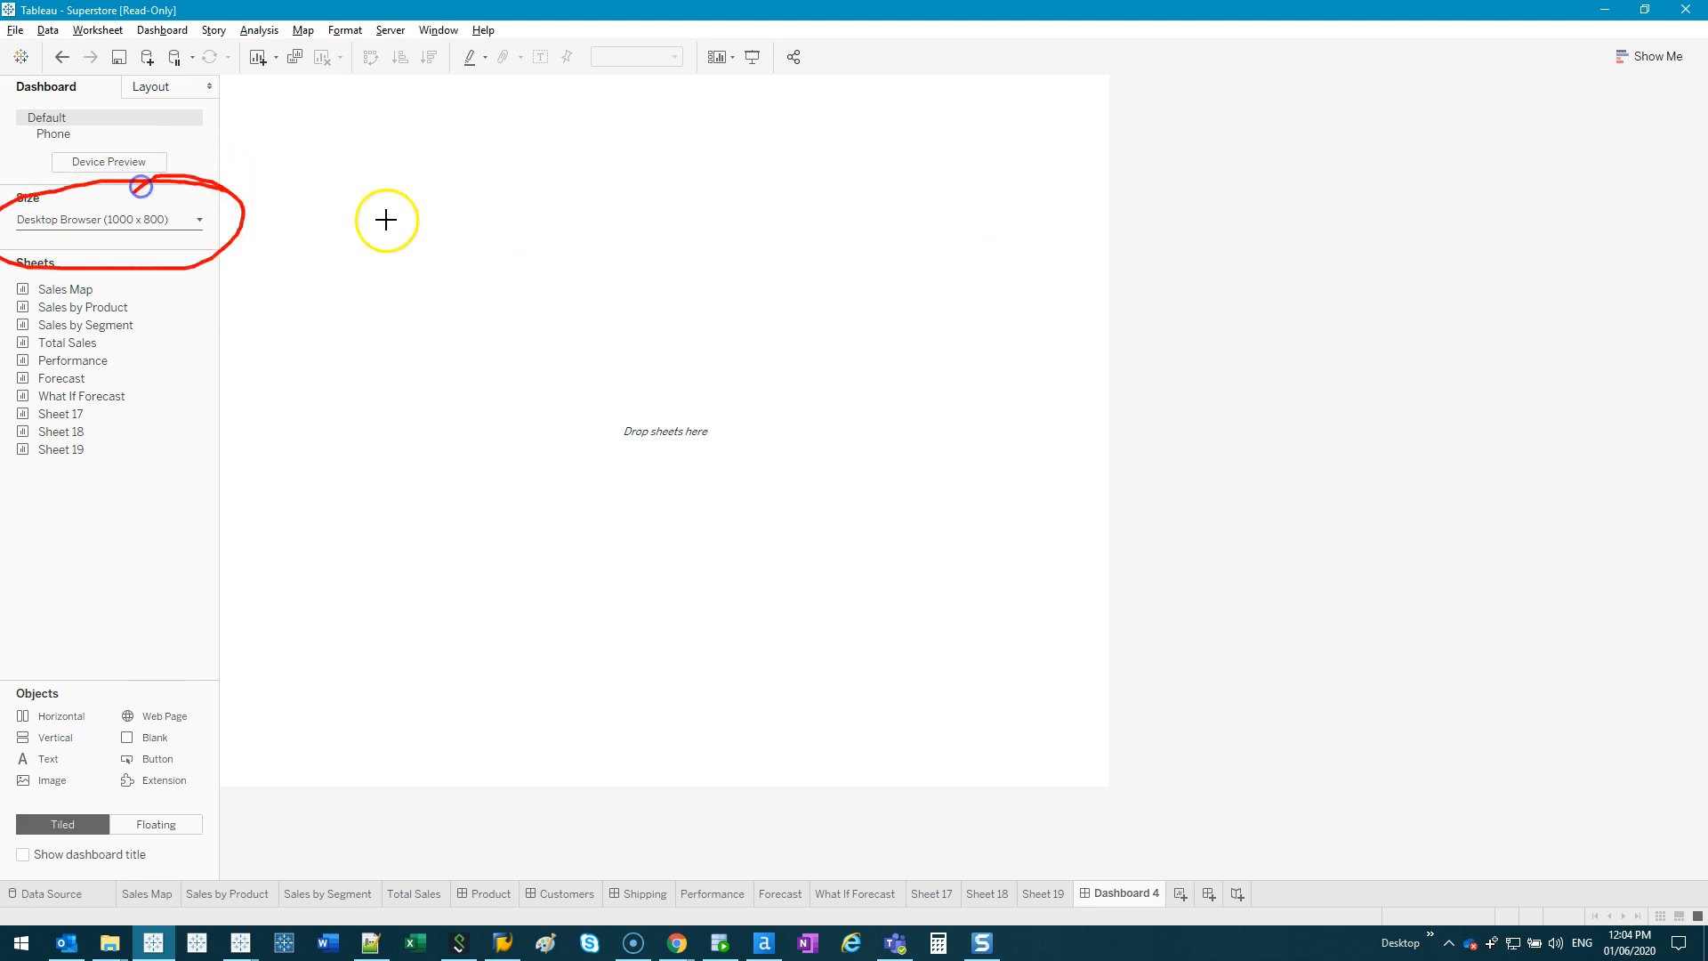
key(Escape)
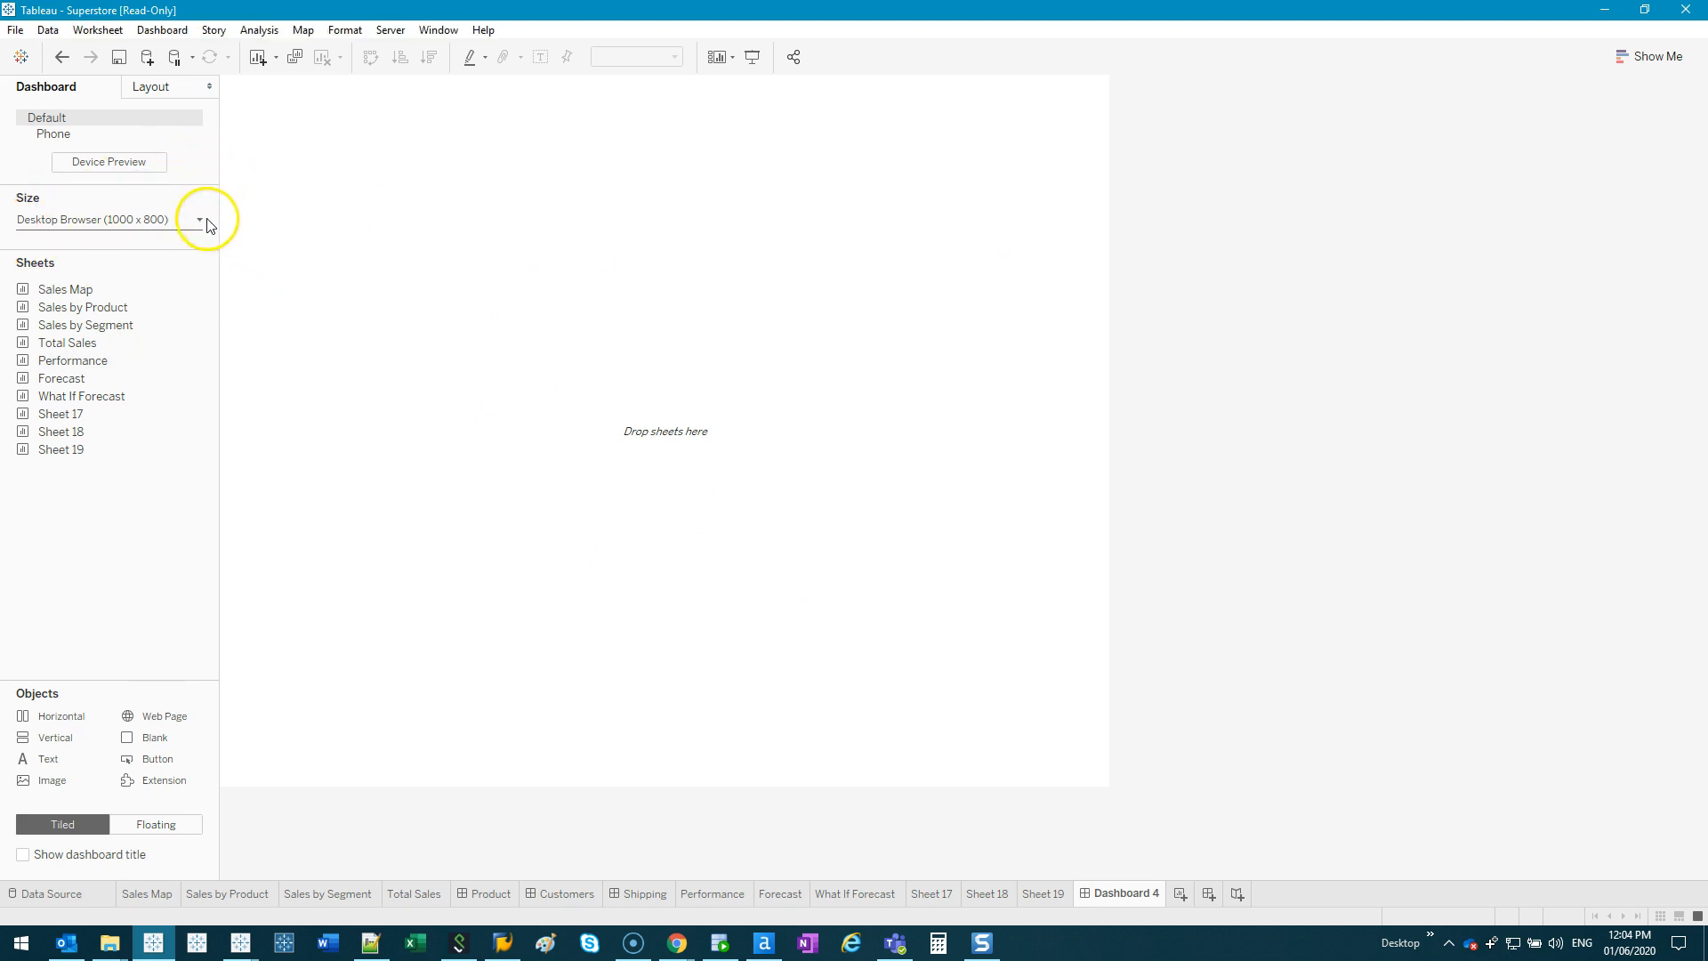
click(201, 223)
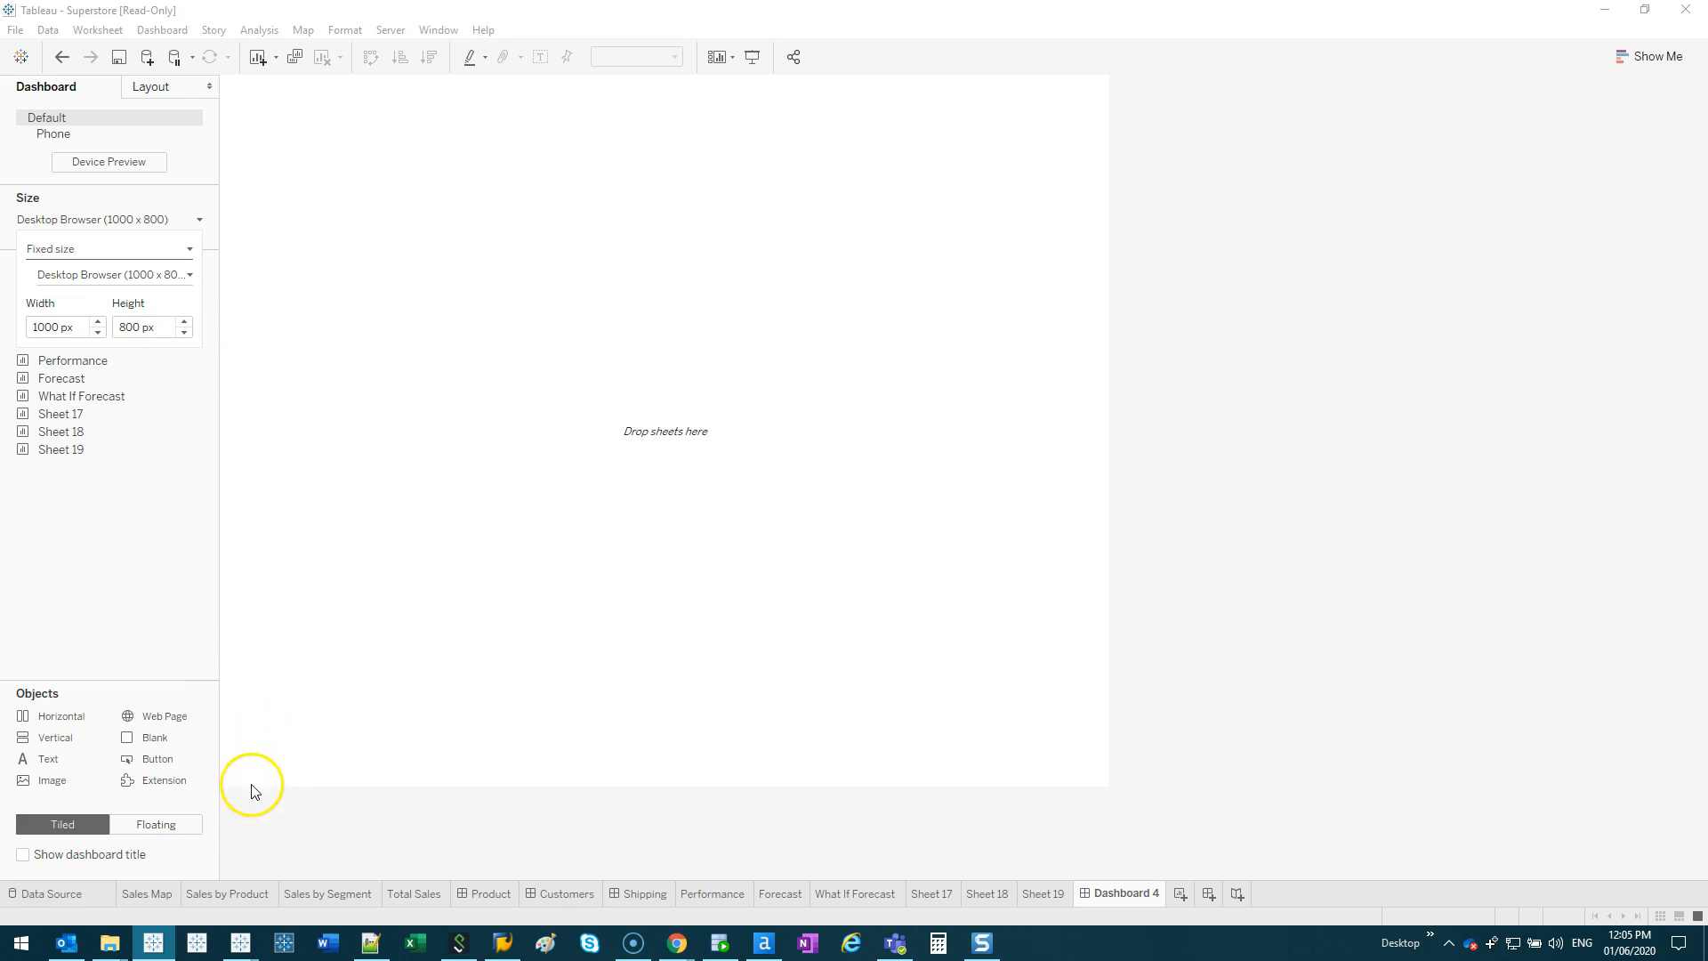
drag(226, 792, 1045, 793)
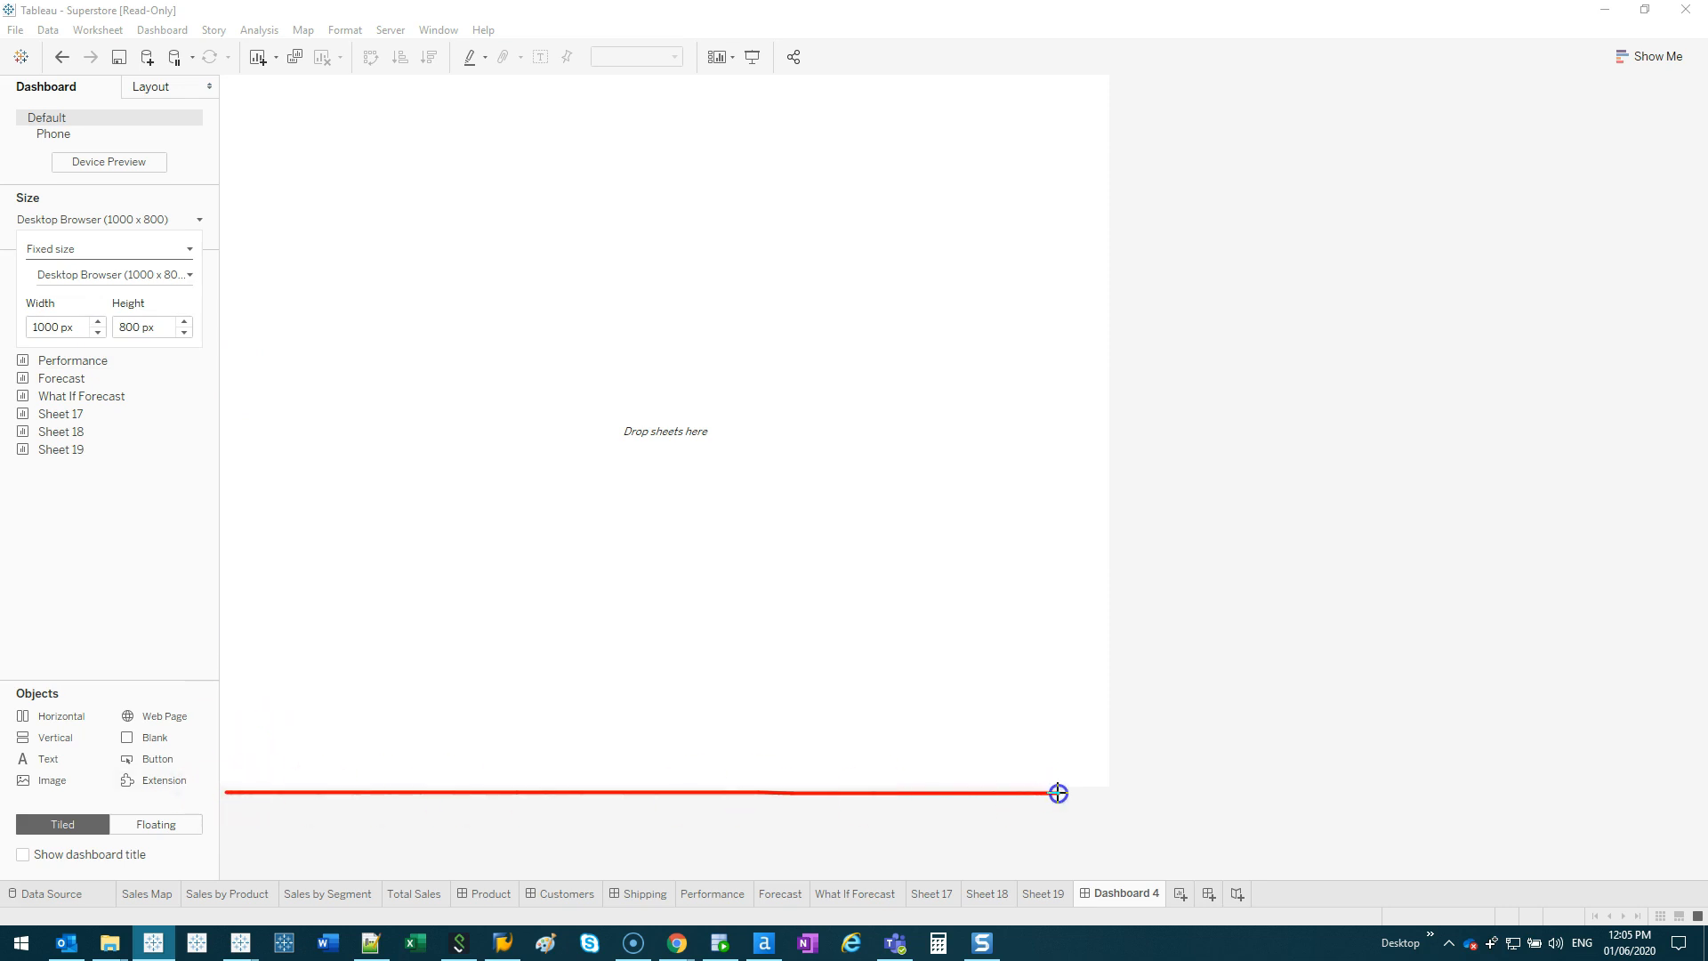
mouse_move(43, 285)
mouse_down()
mouse_move(82, 331)
mouse_move(93, 306)
mouse_up()
drag(1128, 84, 1134, 776)
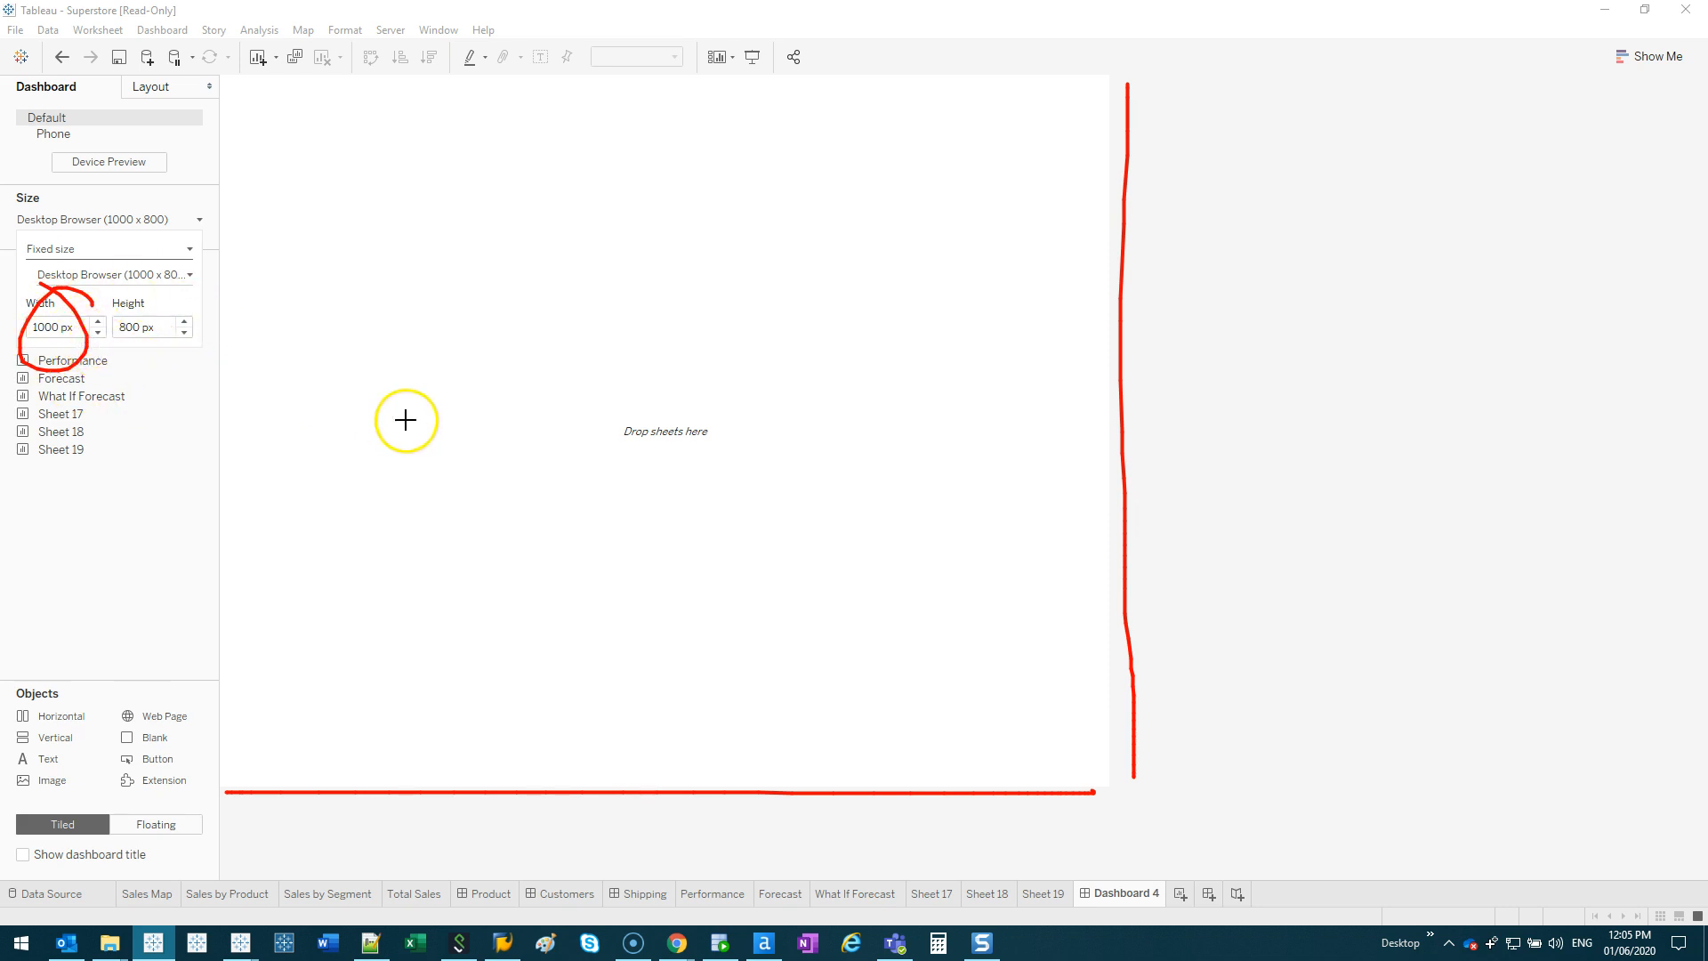
key(Escape)
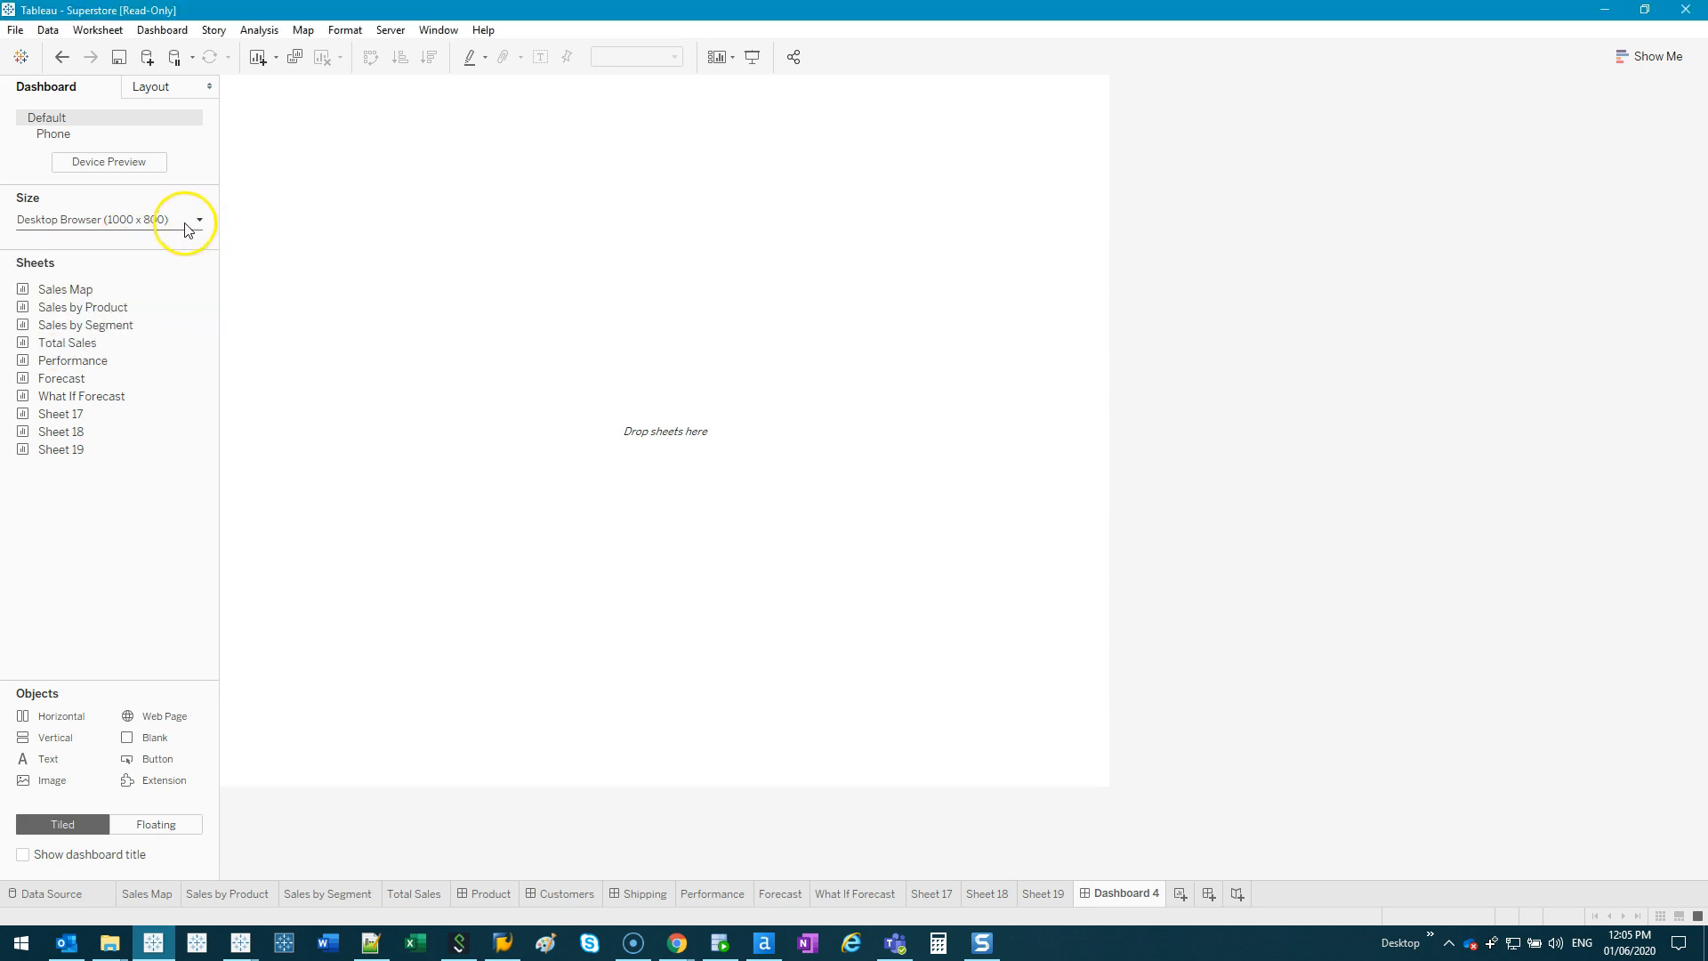
Set the dashboard's sizing mode to Fixed size
click(188, 227)
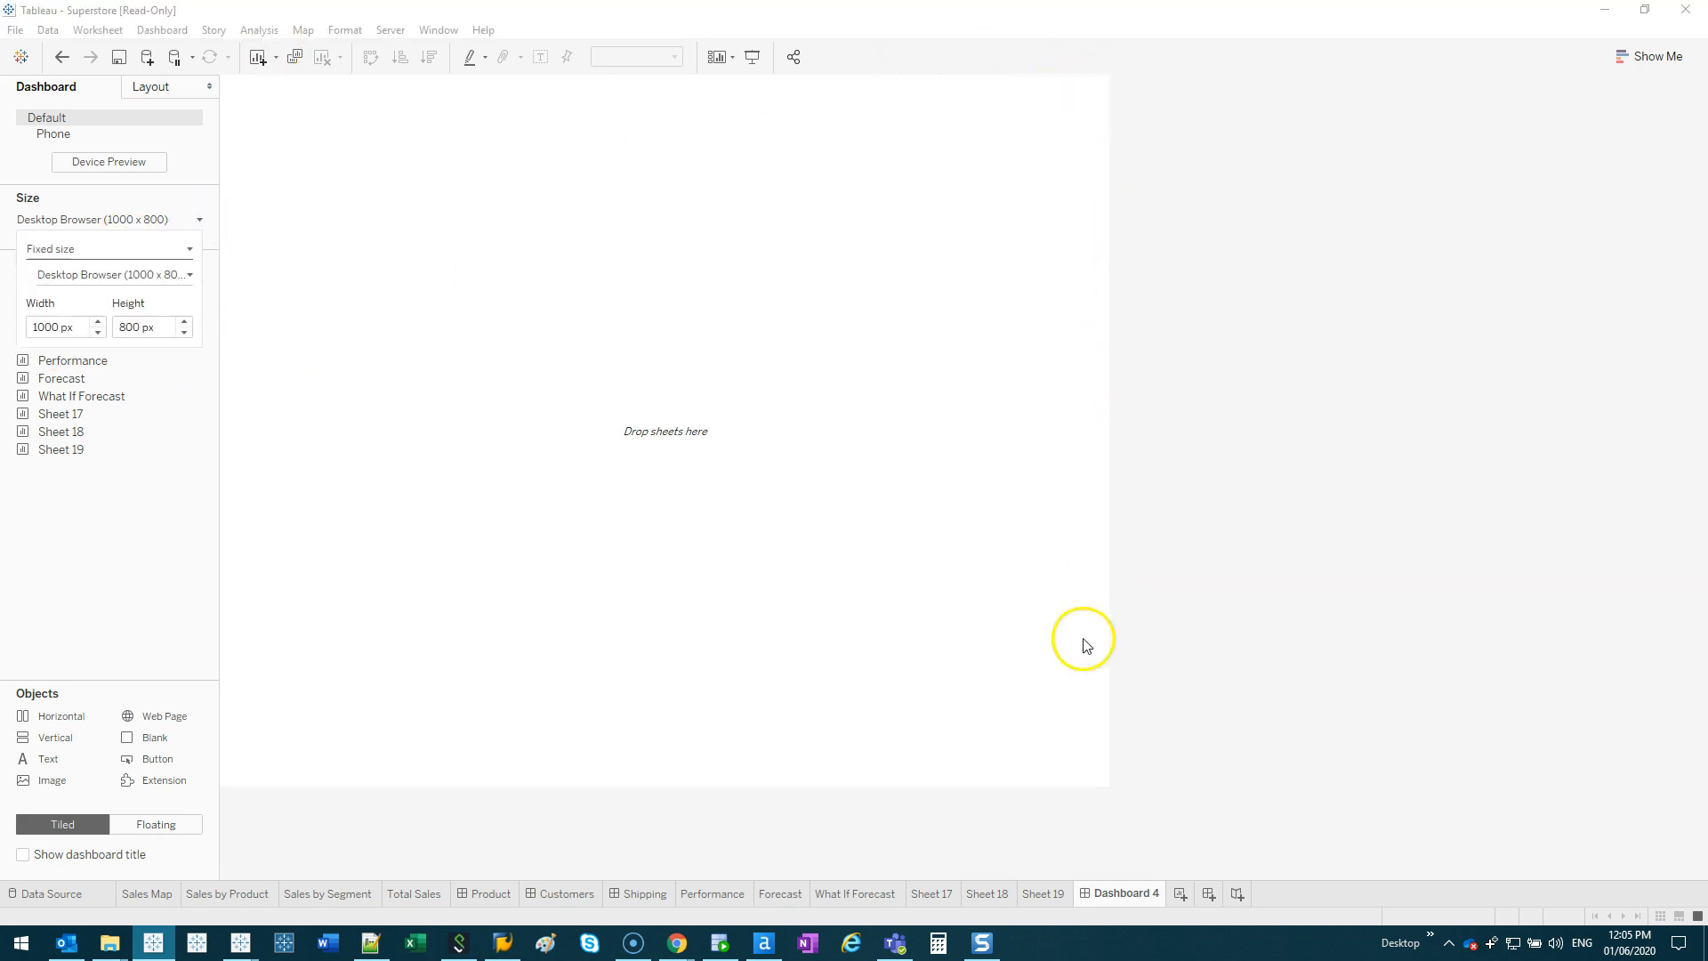
click(864, 343)
click(148, 219)
click(71, 253)
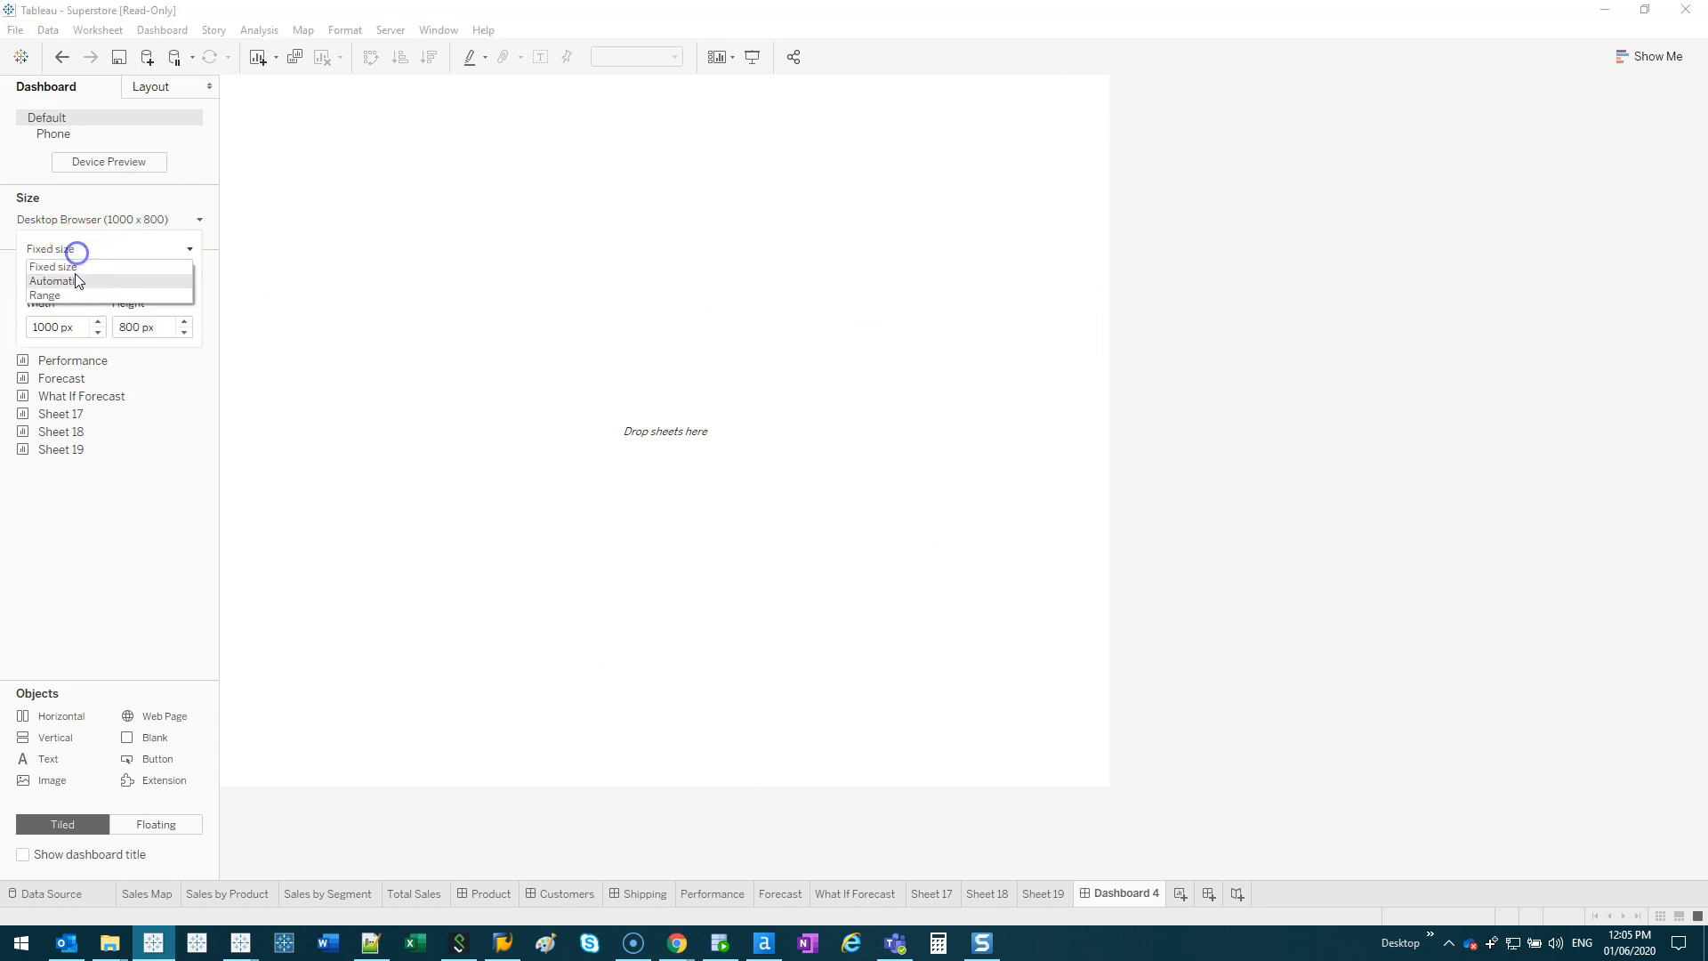
click(72, 265)
Shrink the application window to check how the empty fixed-size dashboard fits, and maximize it again
drag(836, 8, 744, 125)
drag(1035, 635, 768, 312)
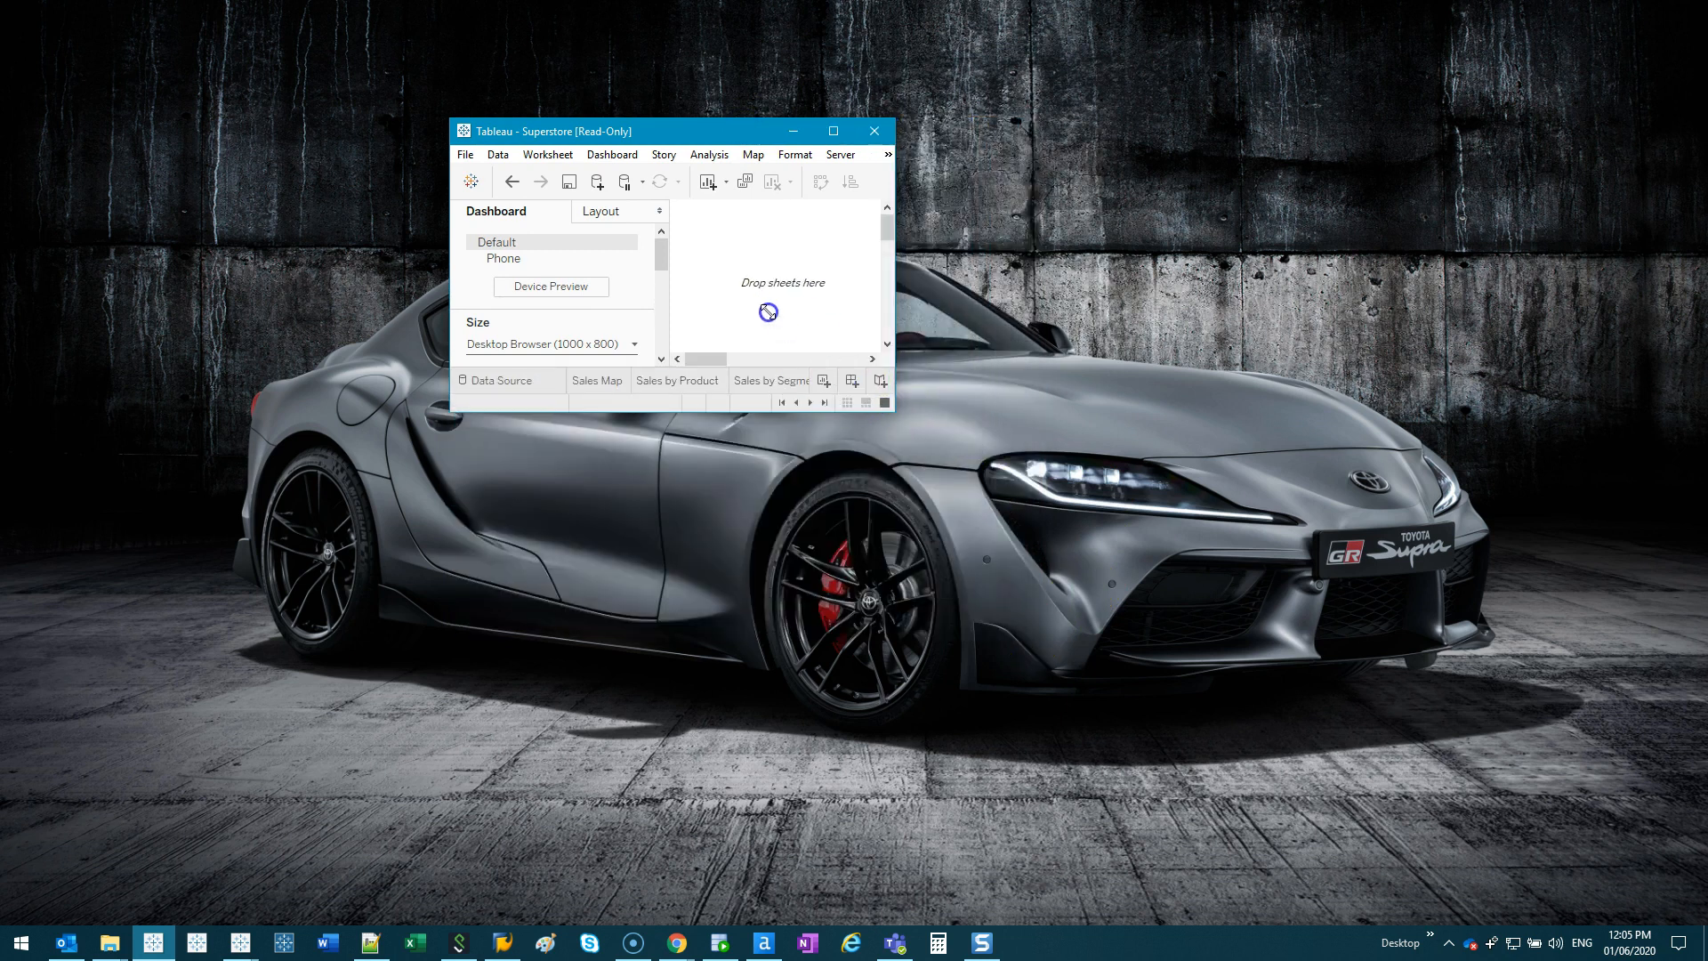
mouse_move(673, 195)
mouse_down()
mouse_move(1548, 215)
mouse_move(1282, 884)
mouse_move(656, 382)
mouse_move(683, 197)
mouse_up()
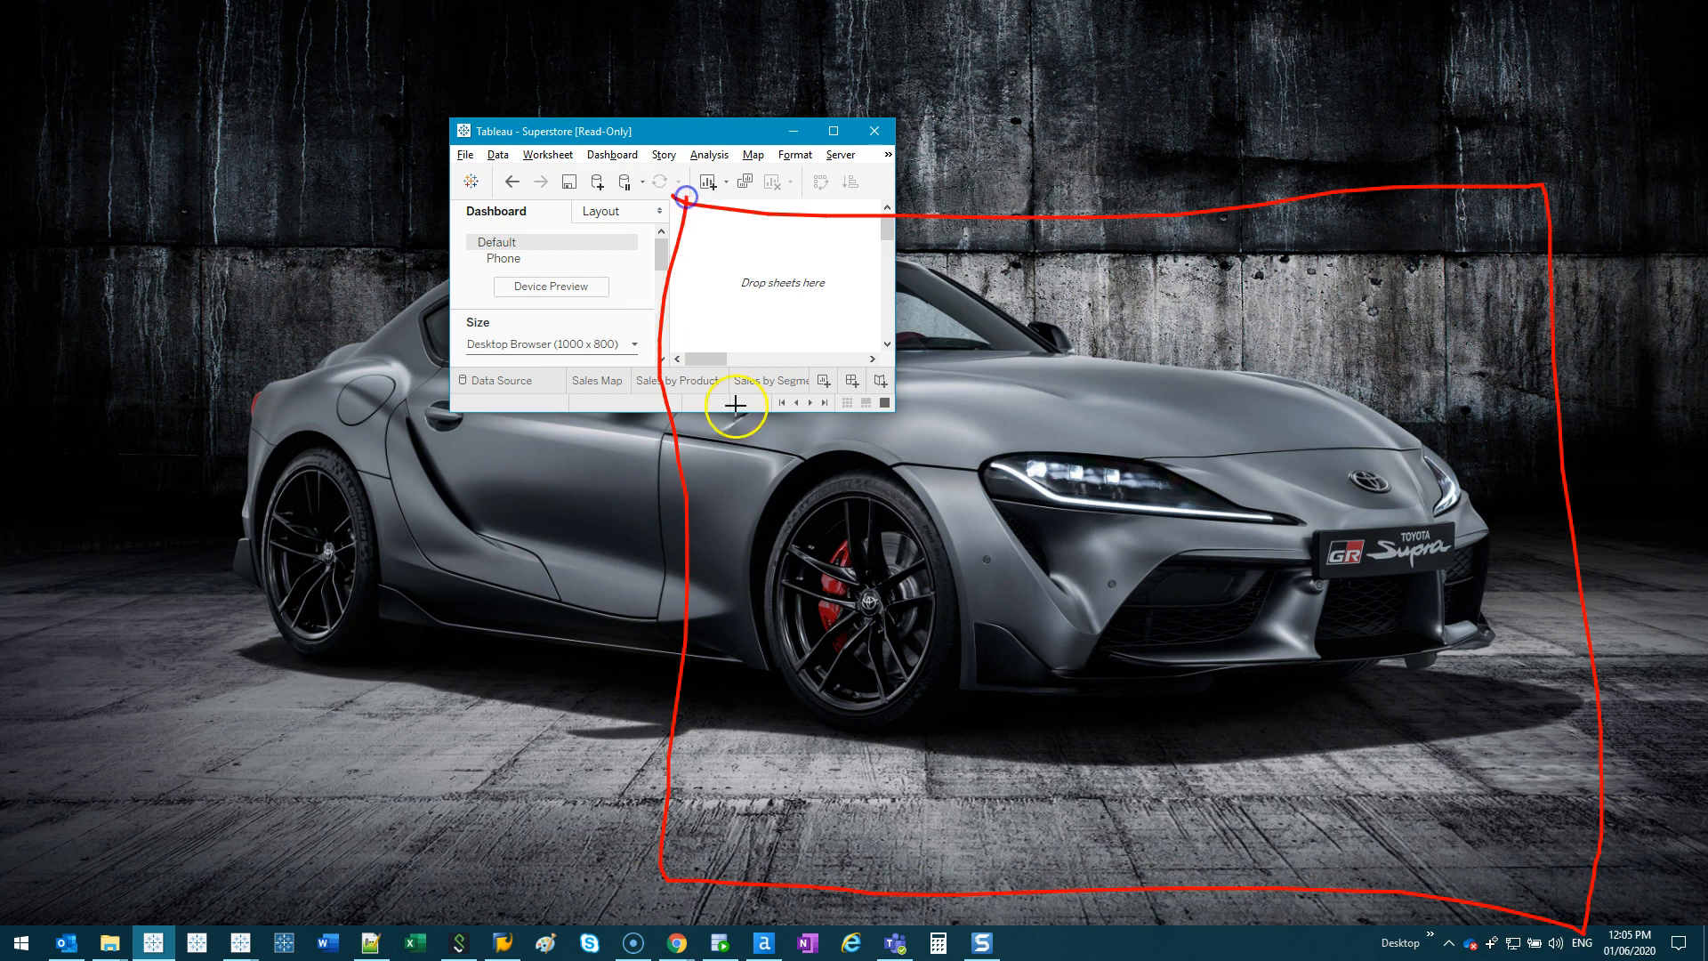
key(Escape)
click(834, 131)
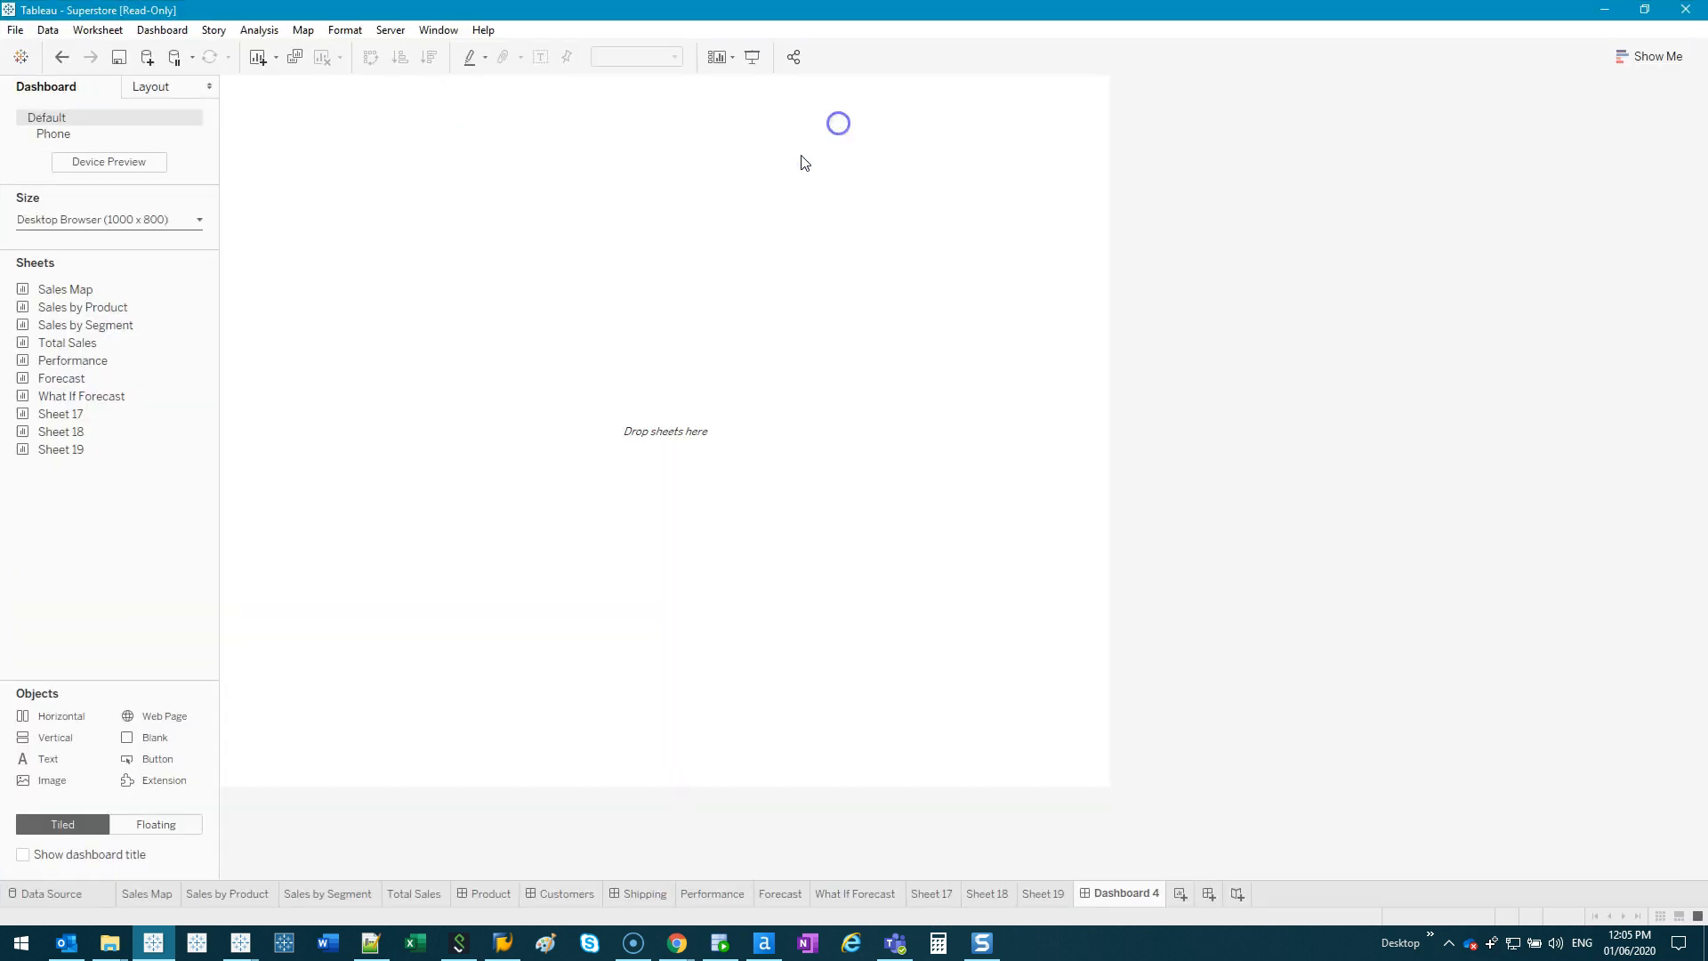
Add the Sales Map, Sales by Product, Total Sales, Performance and Forecast sheets to the dashboard
double_click(55, 289)
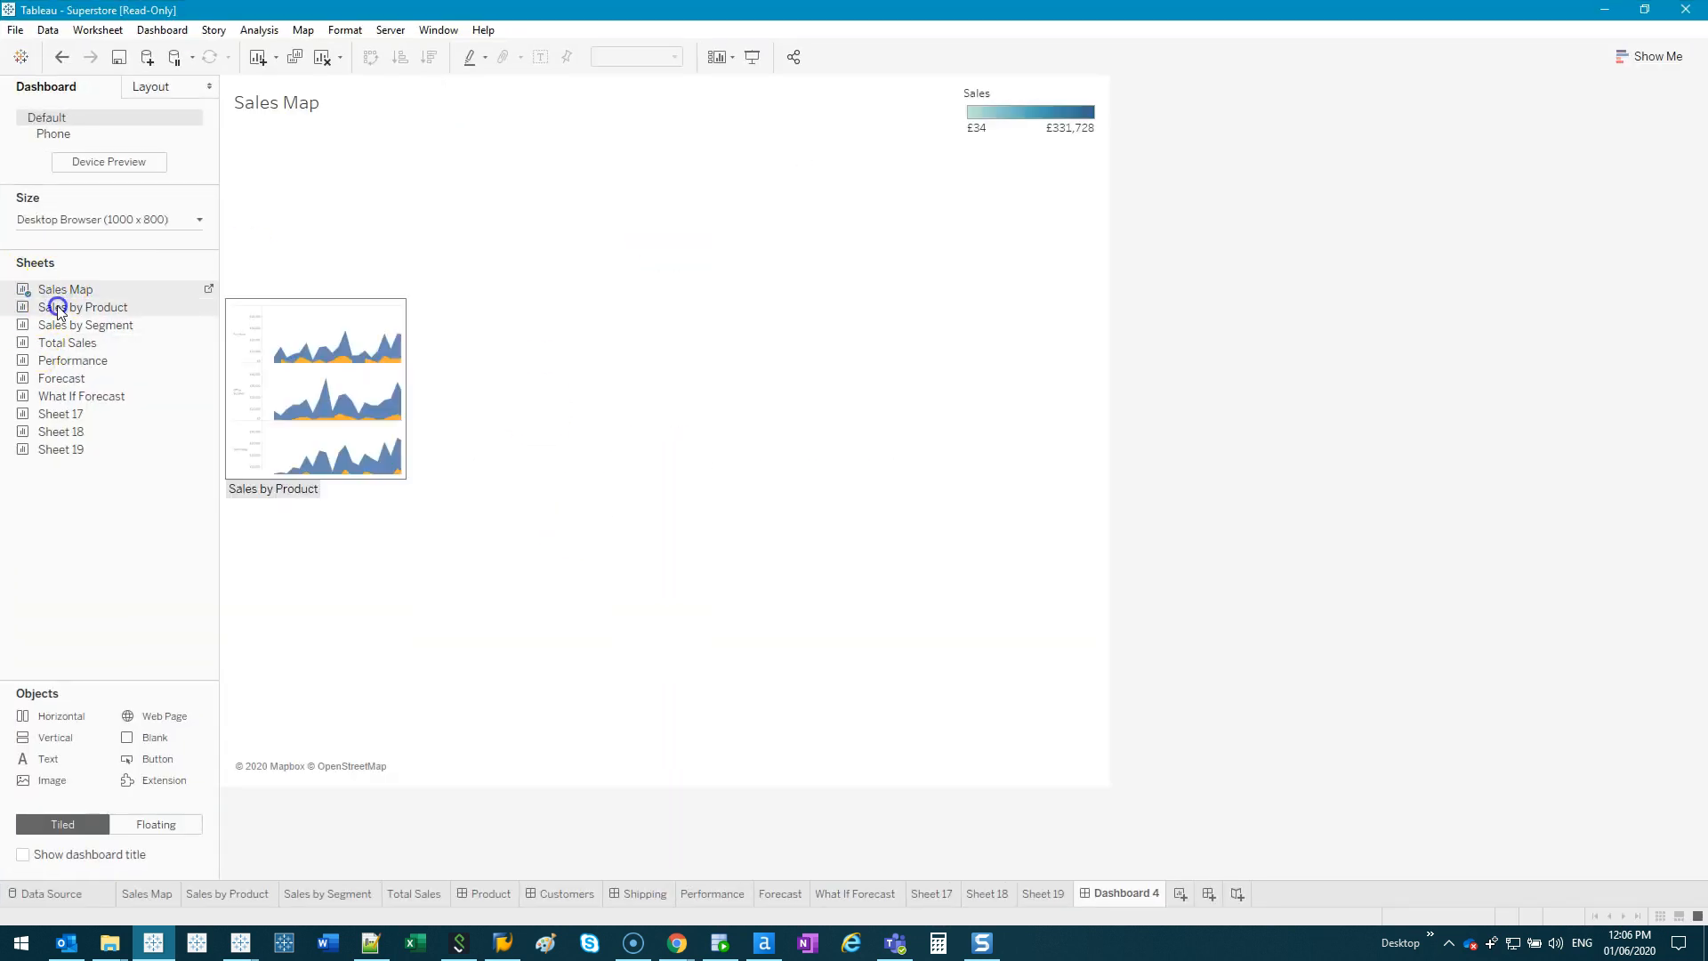
double_click(57, 306)
double_click(62, 342)
double_click(64, 360)
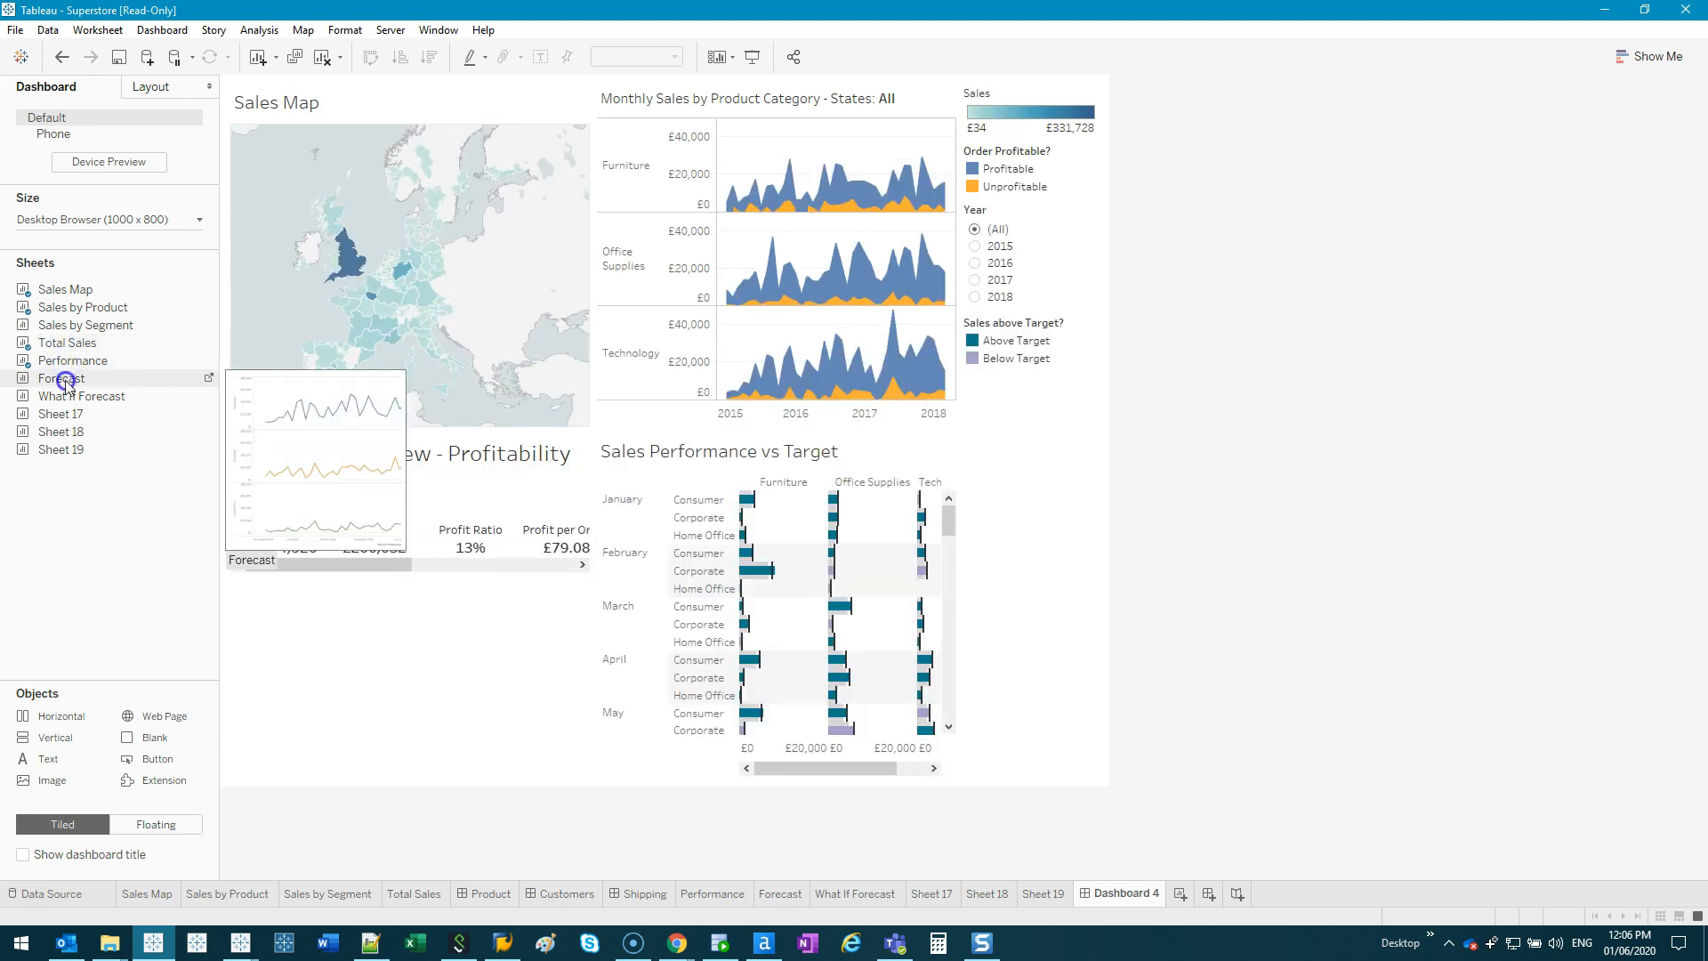
double_click(61, 378)
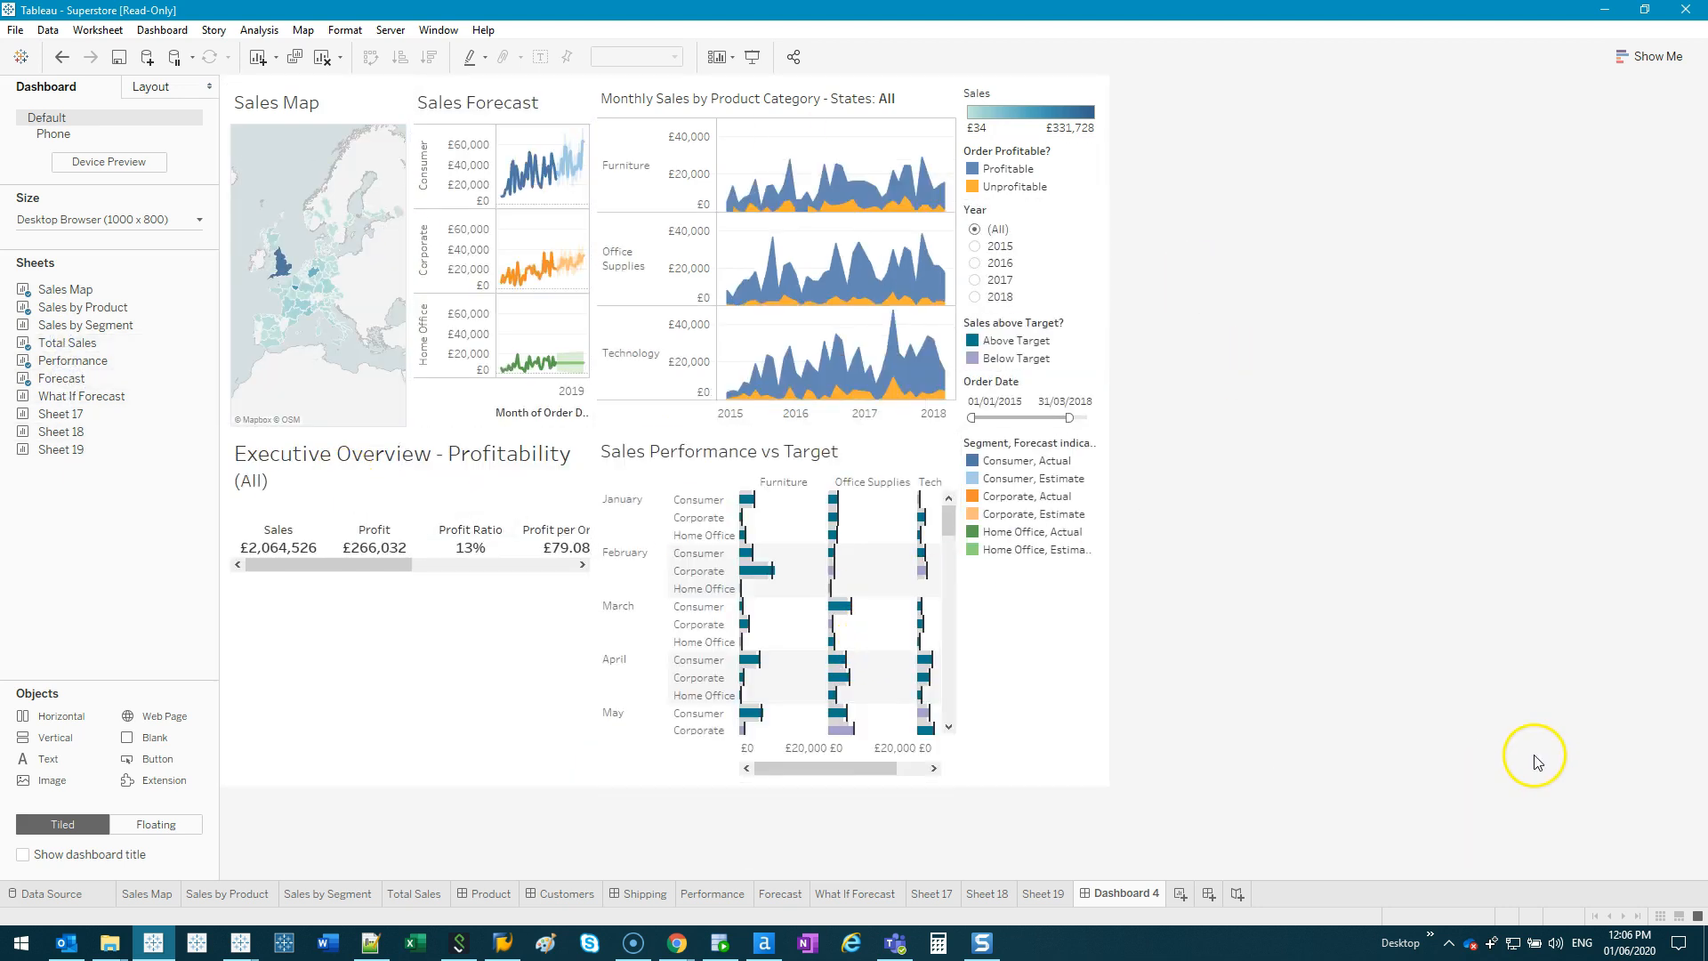
Shrink the window to examine how the filled fixed-size dashboard scrolls, and maximize it again
drag(861, 10, 702, 57)
drag(922, 340, 1057, 448)
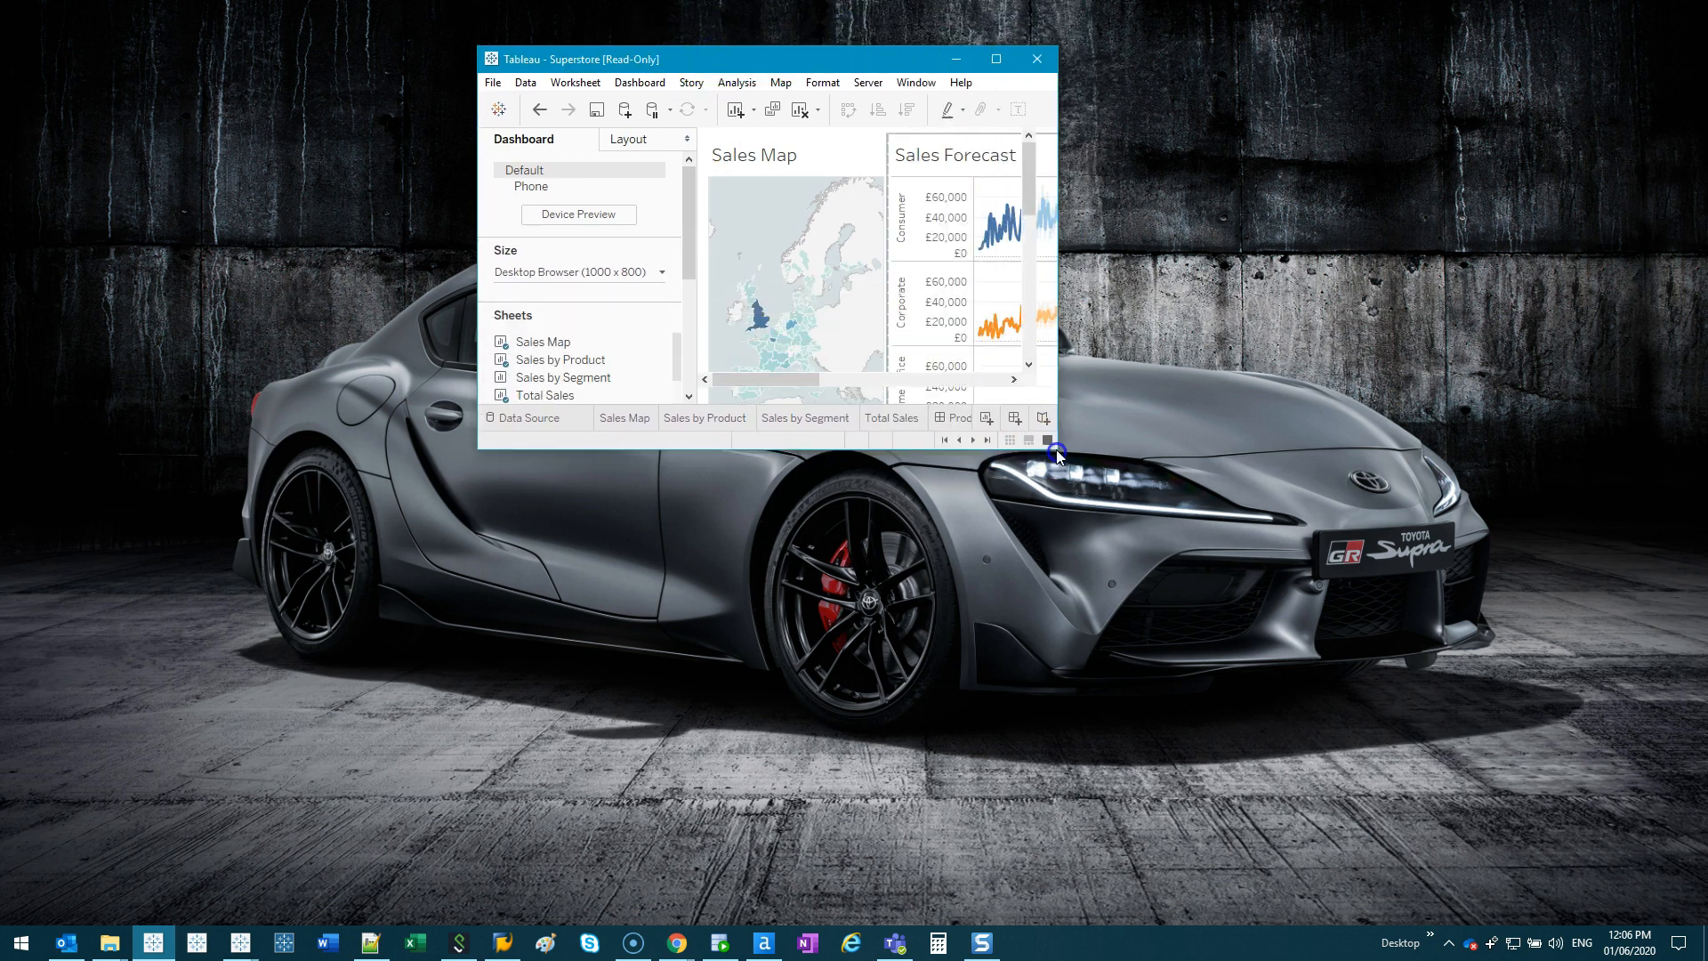
mouse_move(1050, 164)
mouse_down()
mouse_move(1041, 349)
mouse_move(1045, 133)
mouse_up()
drag(790, 398, 637, 408)
click(1001, 60)
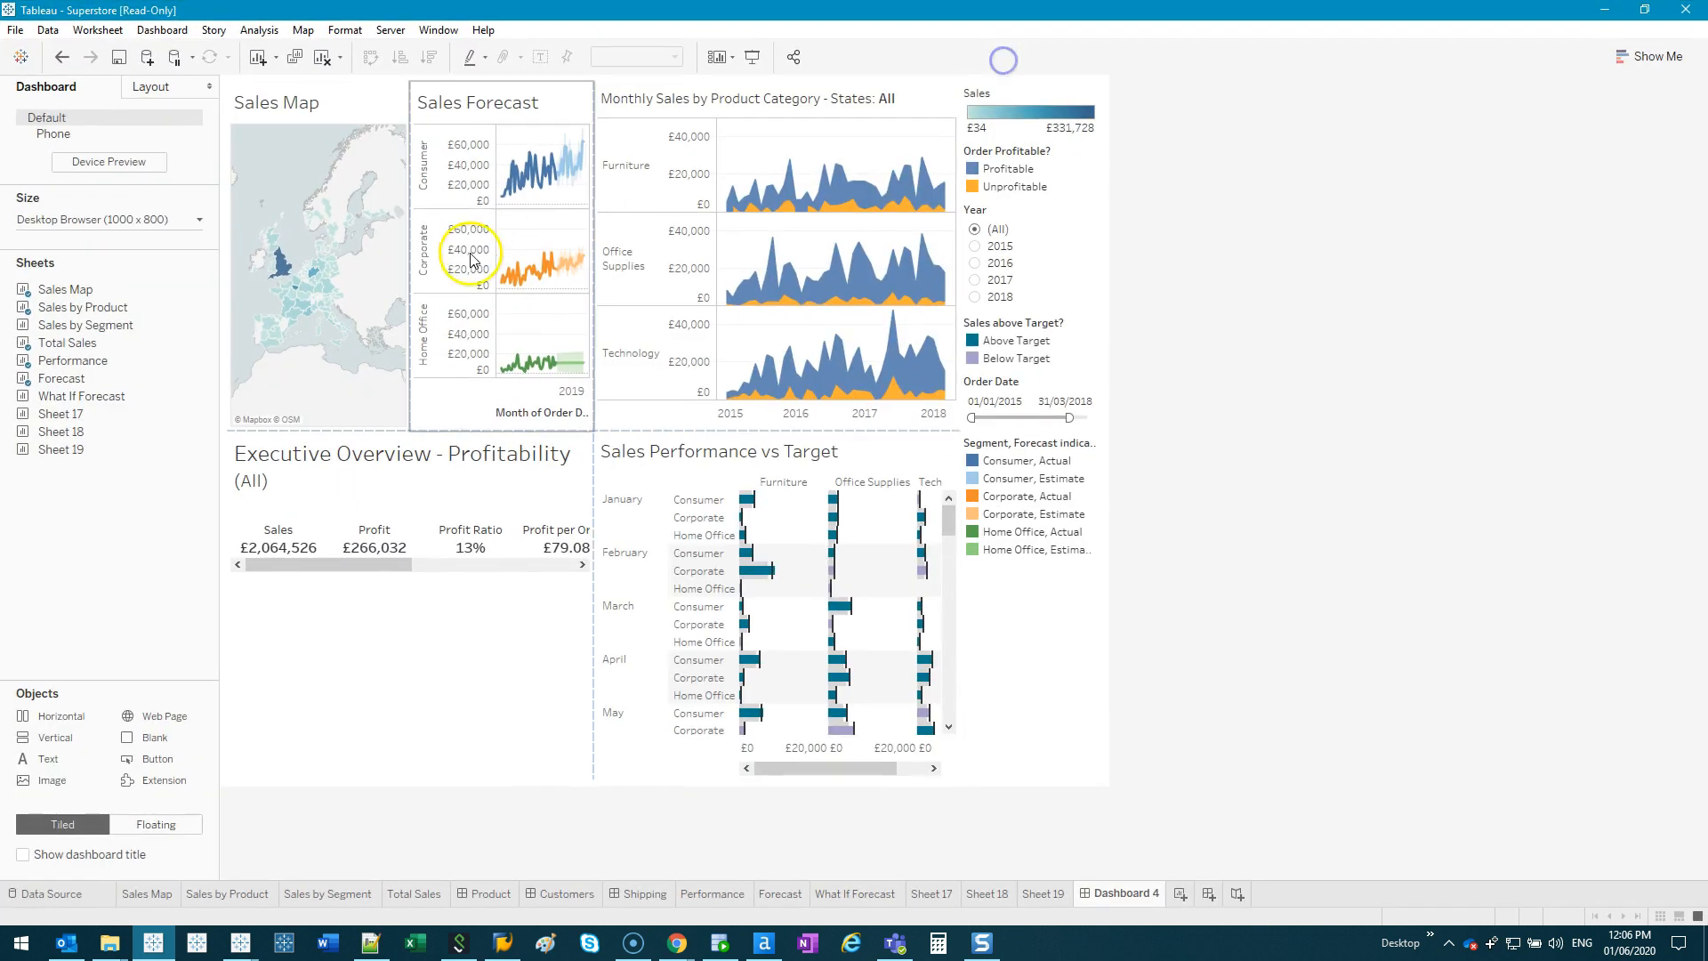
Change the dashboard's sizing mode from Fixed size to Automatic
click(129, 219)
click(131, 248)
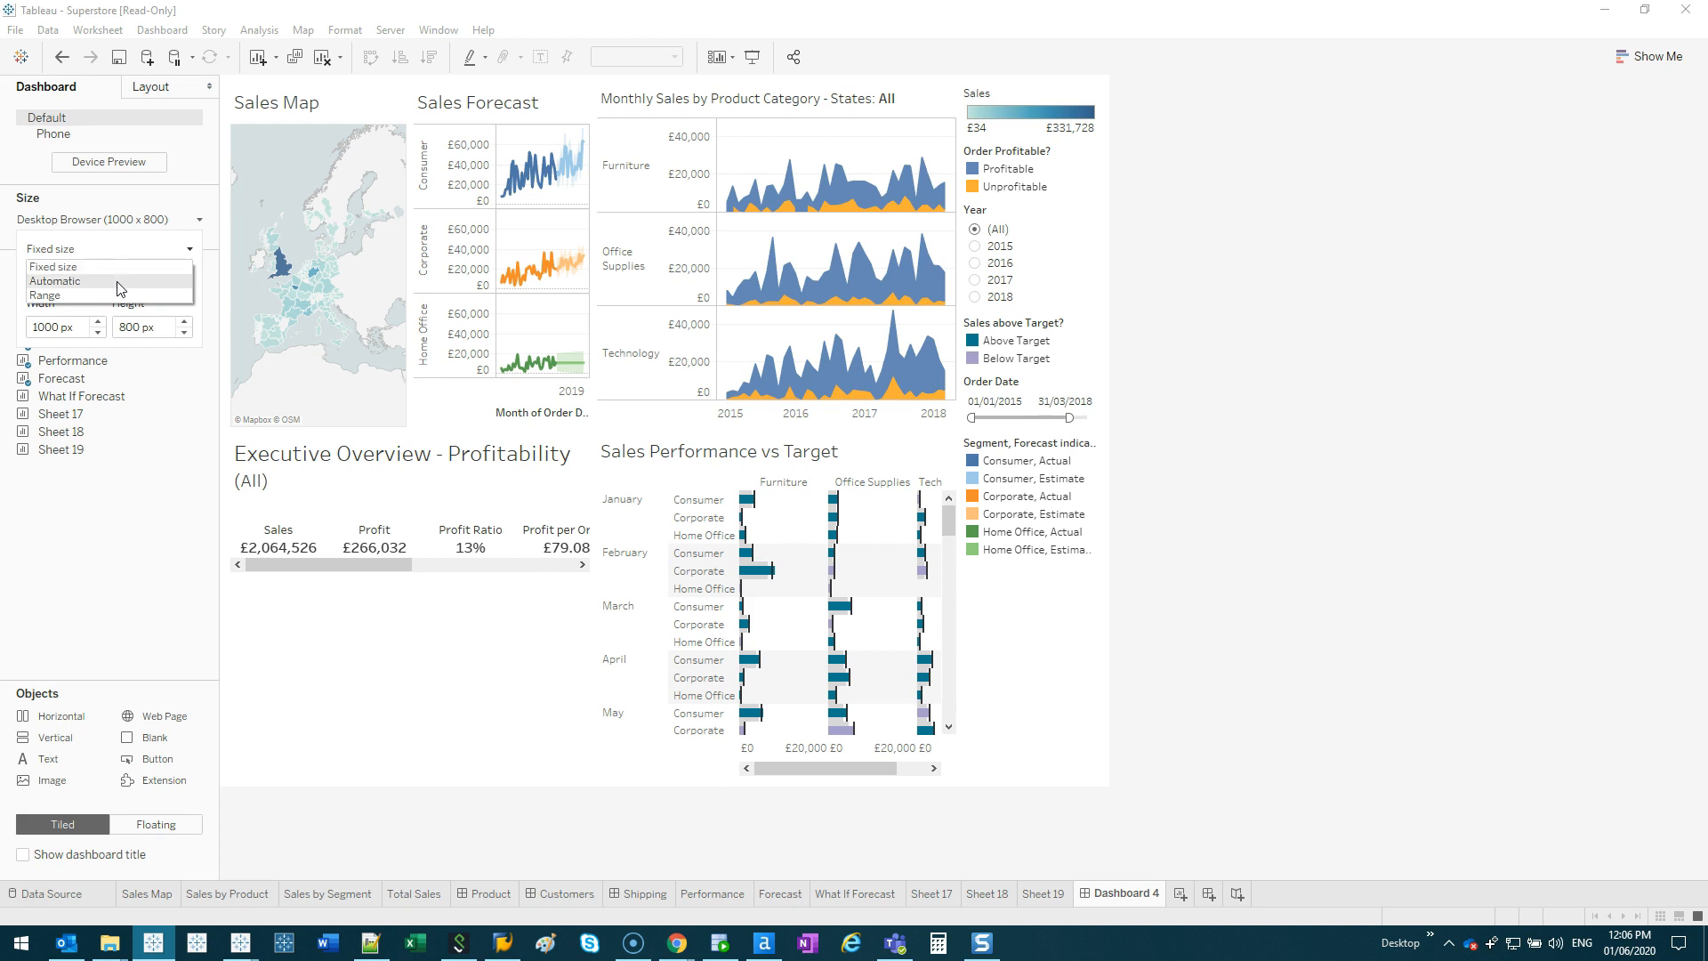
click(120, 281)
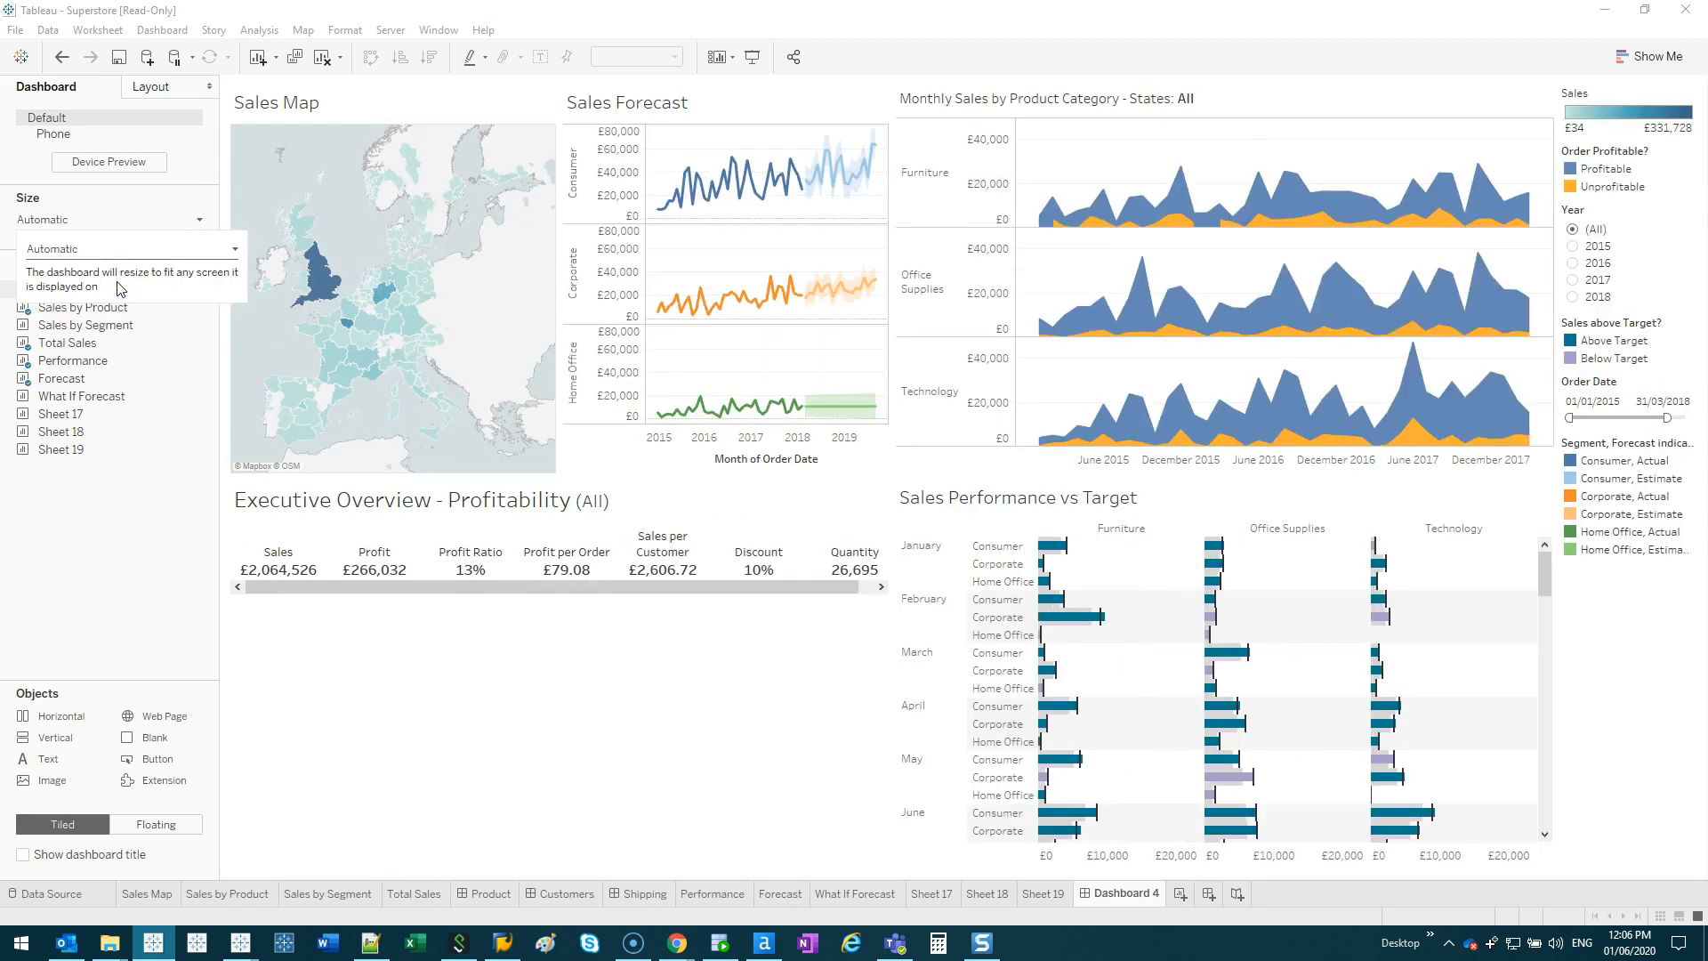
drag(1203, 850, 1703, 817)
drag(1679, 105, 1703, 855)
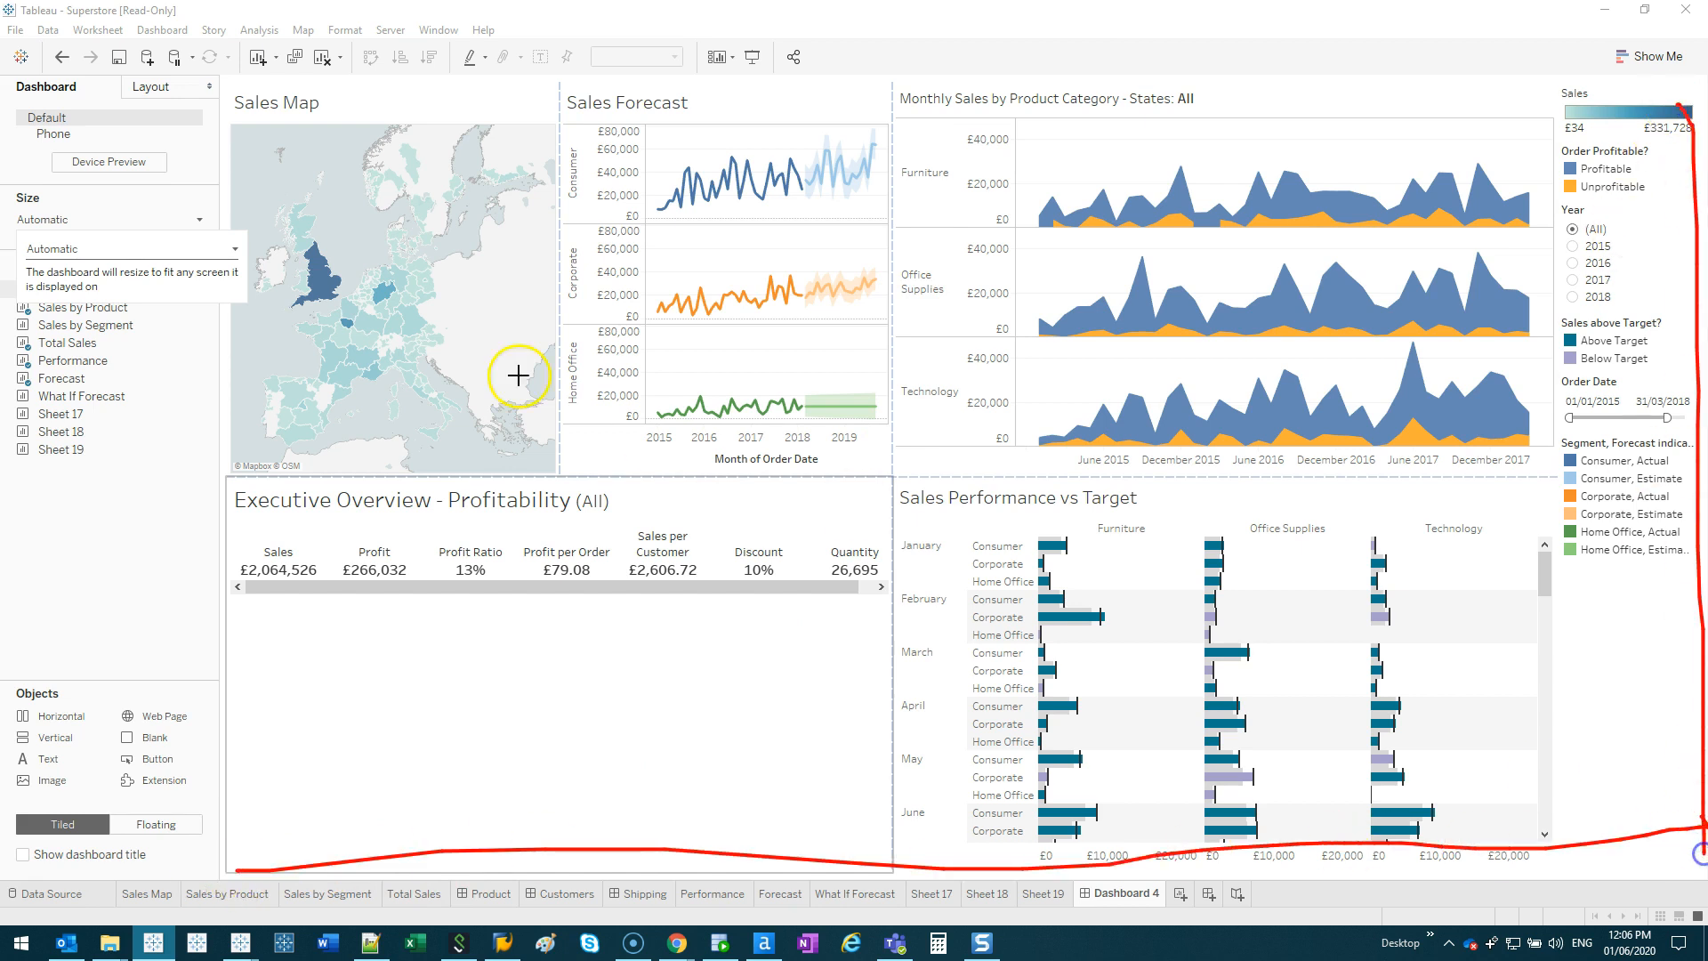
key(Escape)
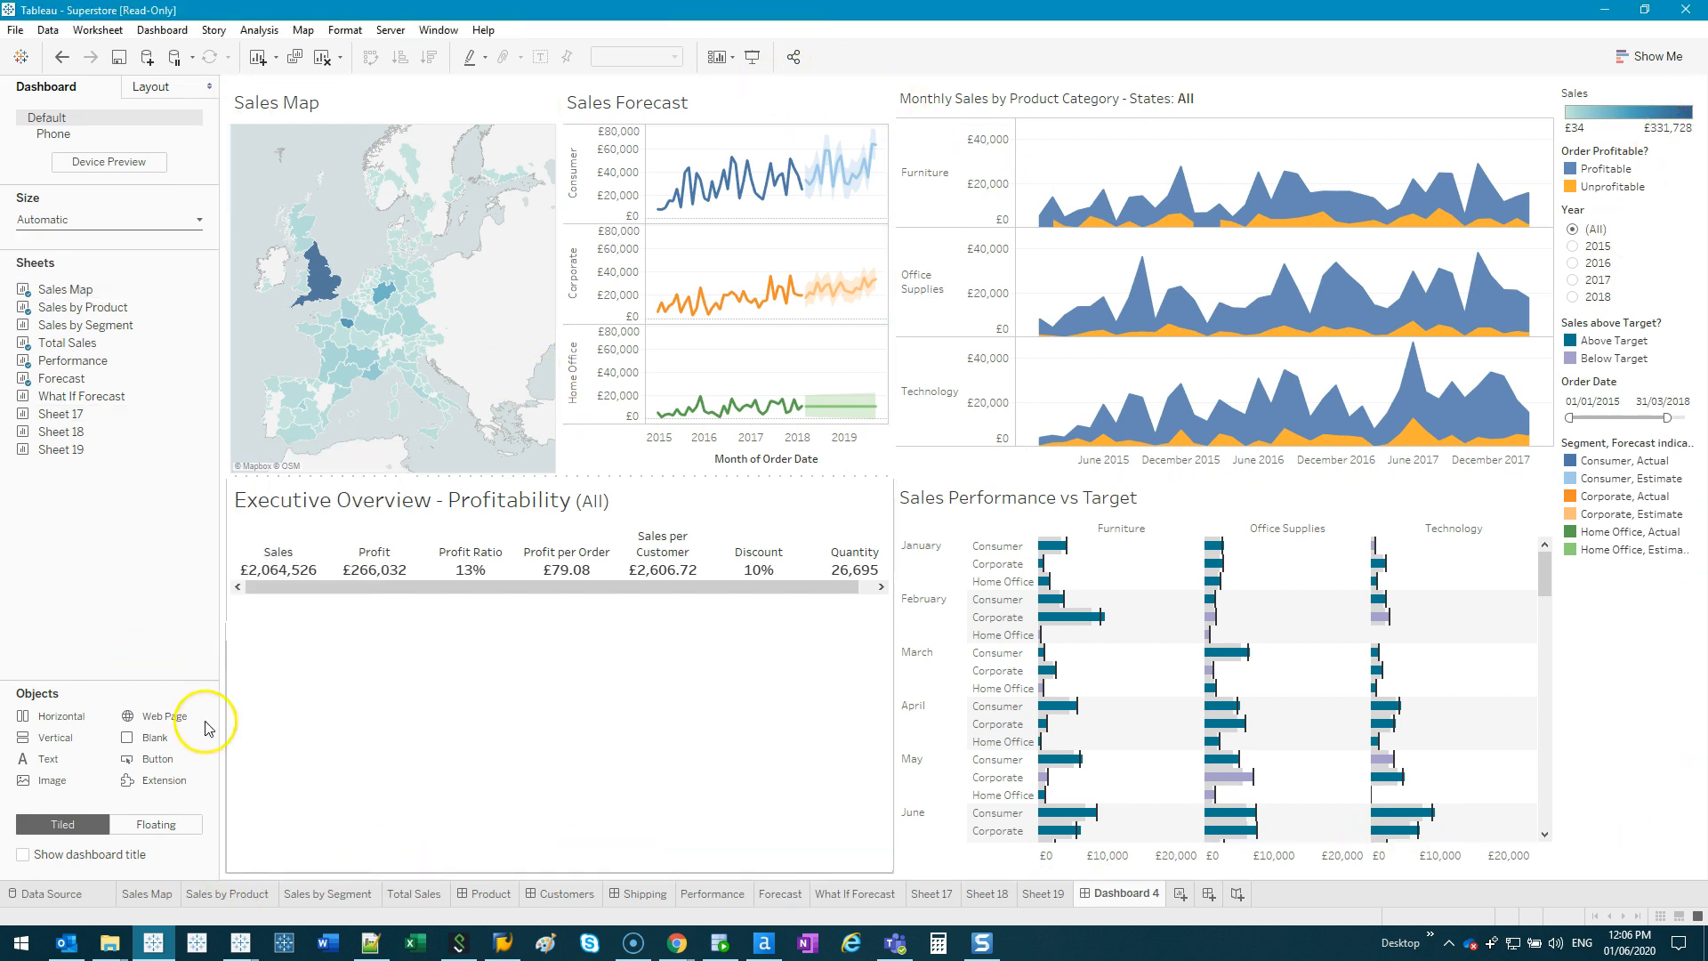
Resize the window between small, maximized and medium sizes to examine how the automatically sized dashboard adapts
drag(821, 10, 766, 37)
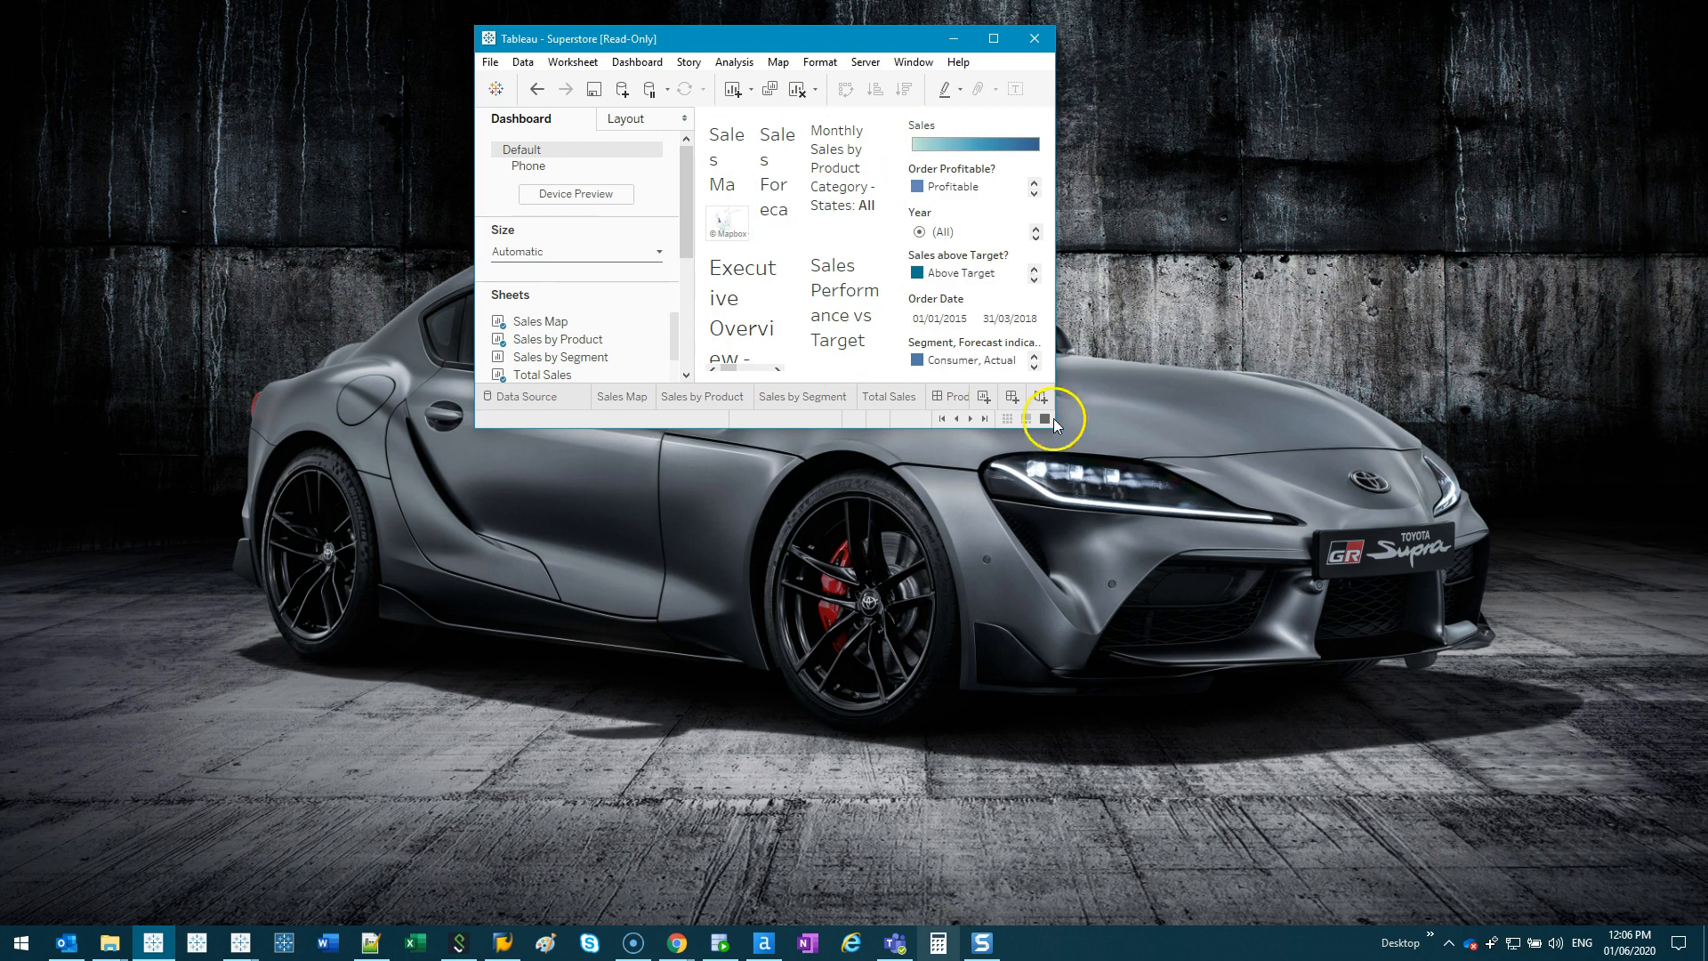
click(995, 37)
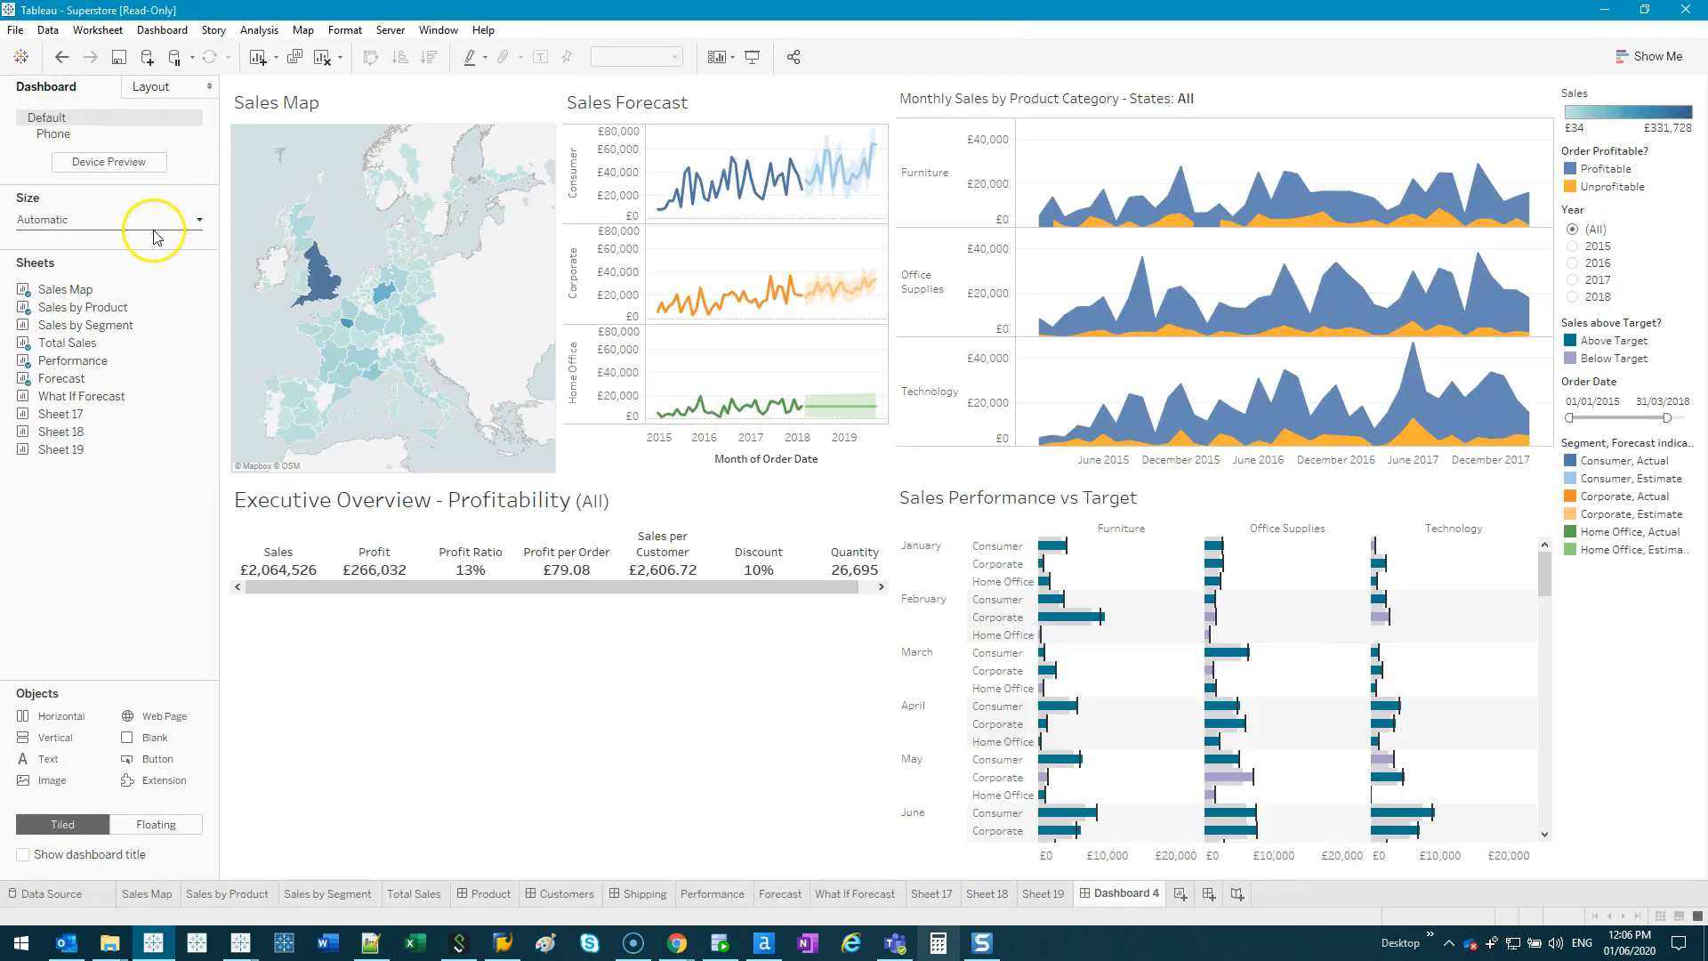
drag(783, 11, 394, 59)
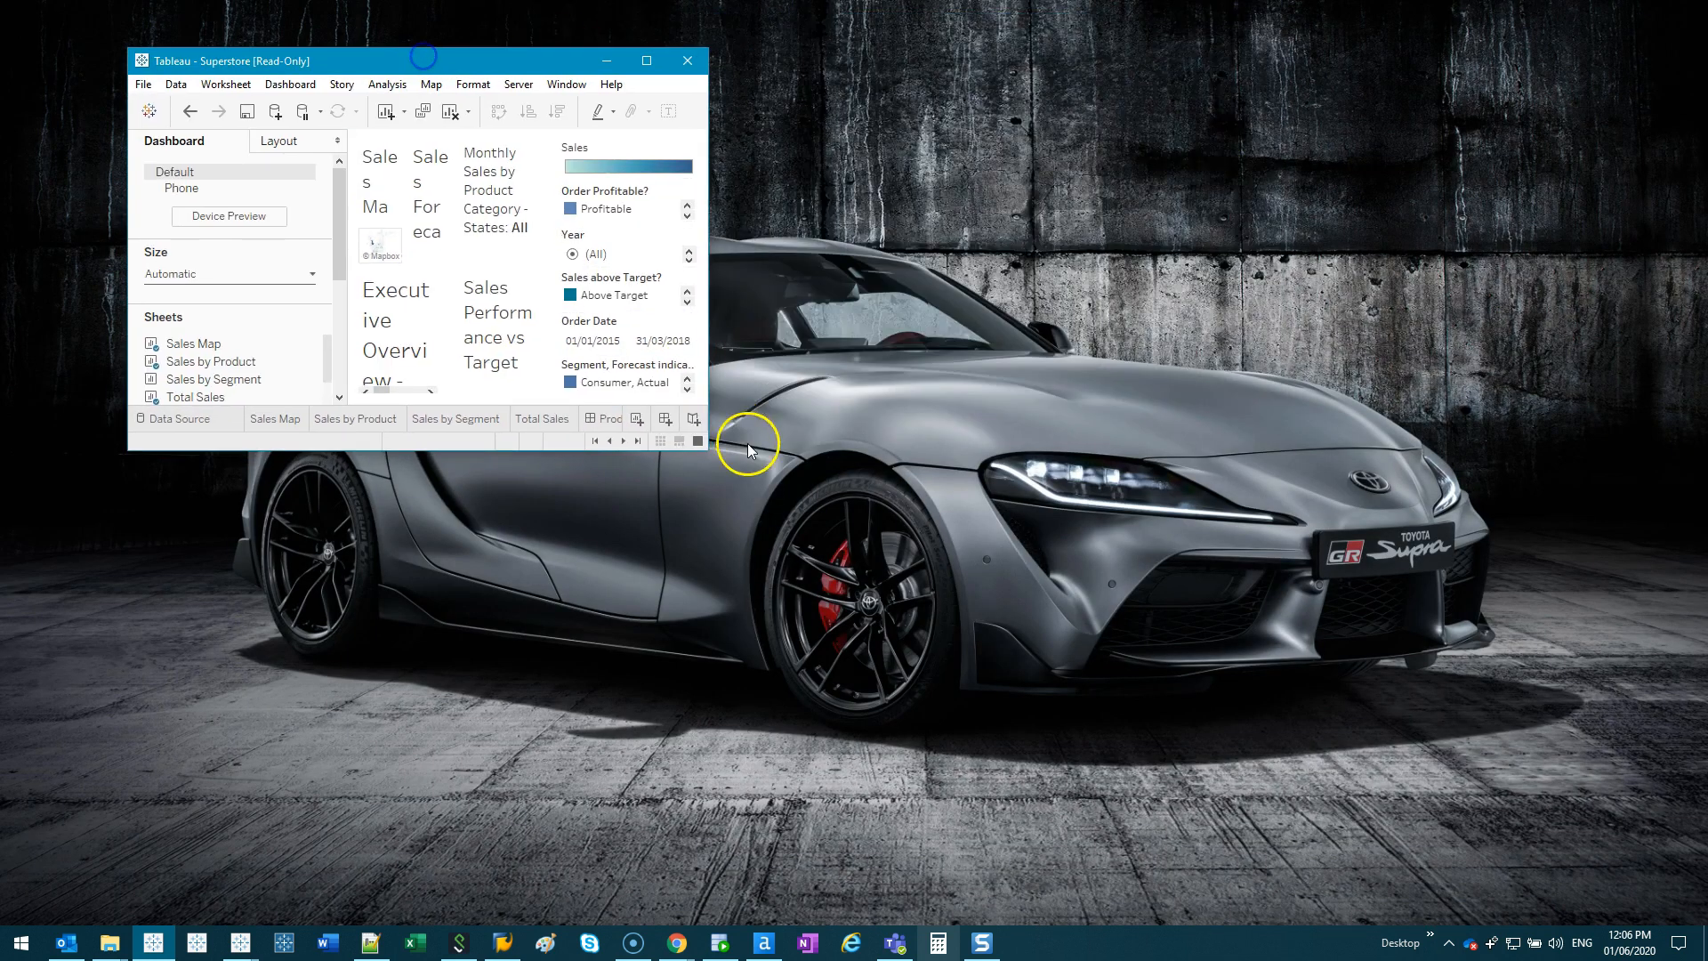
drag(707, 452, 1329, 763)
Rearrange the dashboard so Executive Overview - Profitability sits above the Sales Map, with Sales Forecast beside the map
click(575, 637)
drag(564, 416, 641, 140)
drag(881, 140, 569, 534)
click(941, 142)
drag(942, 143, 744, 654)
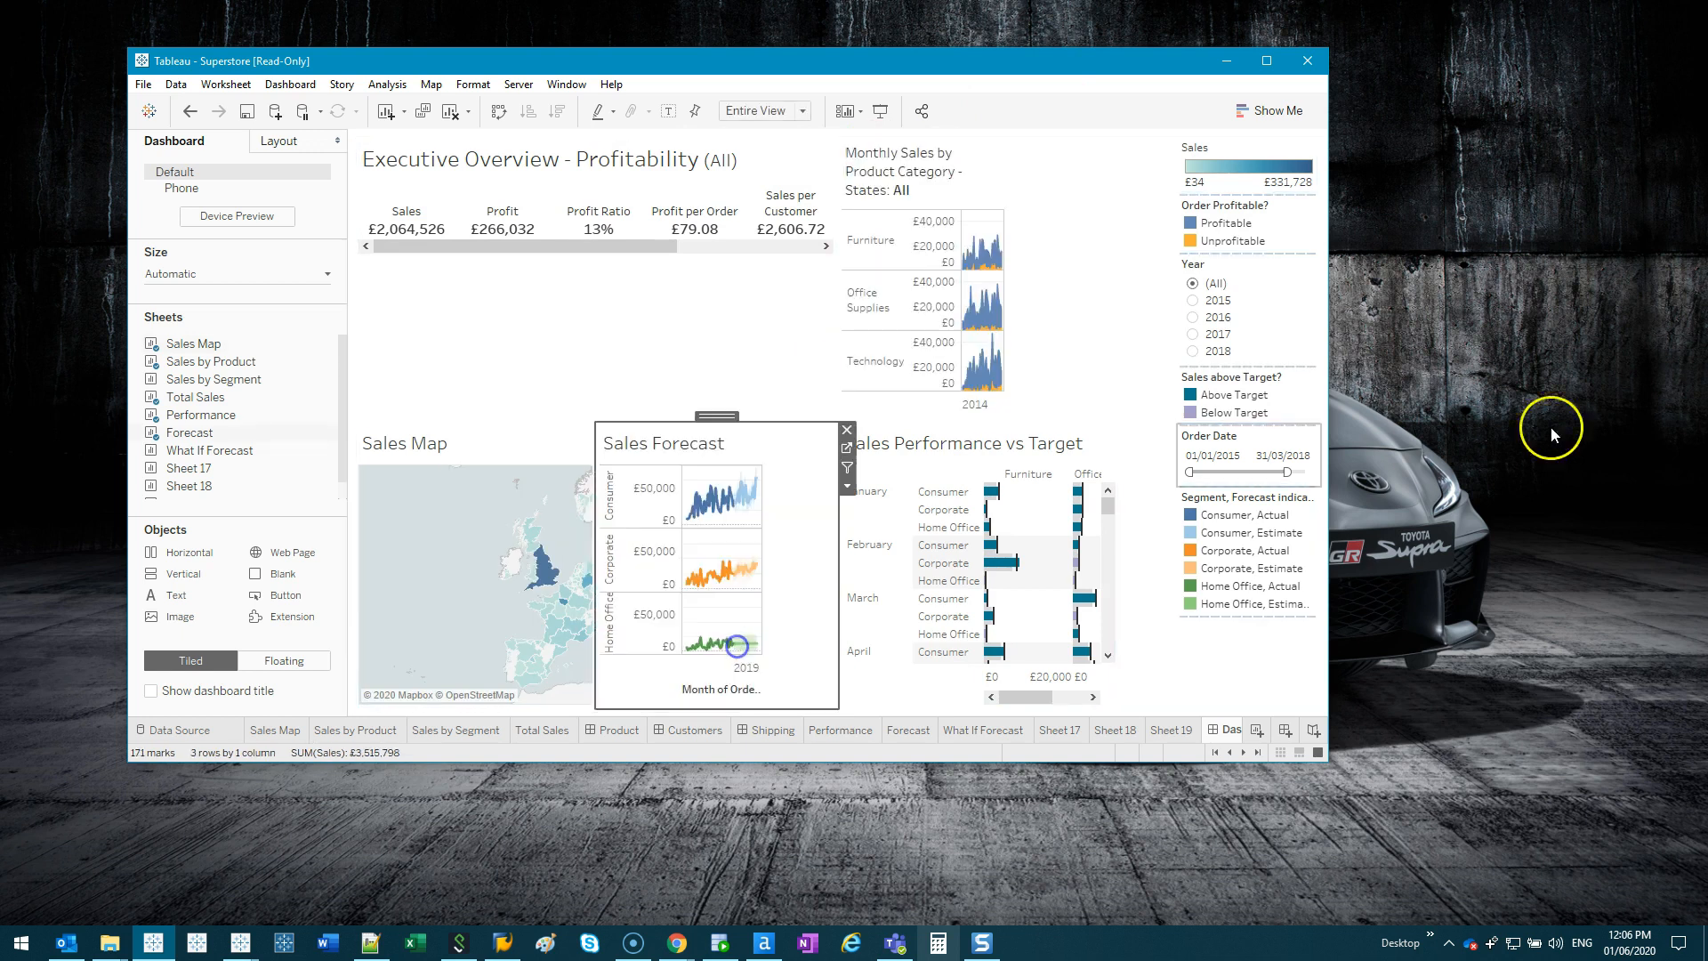
Set the Executive Overview - Profitability sheet's fit to Entire View
click(756, 351)
click(763, 109)
click(757, 173)
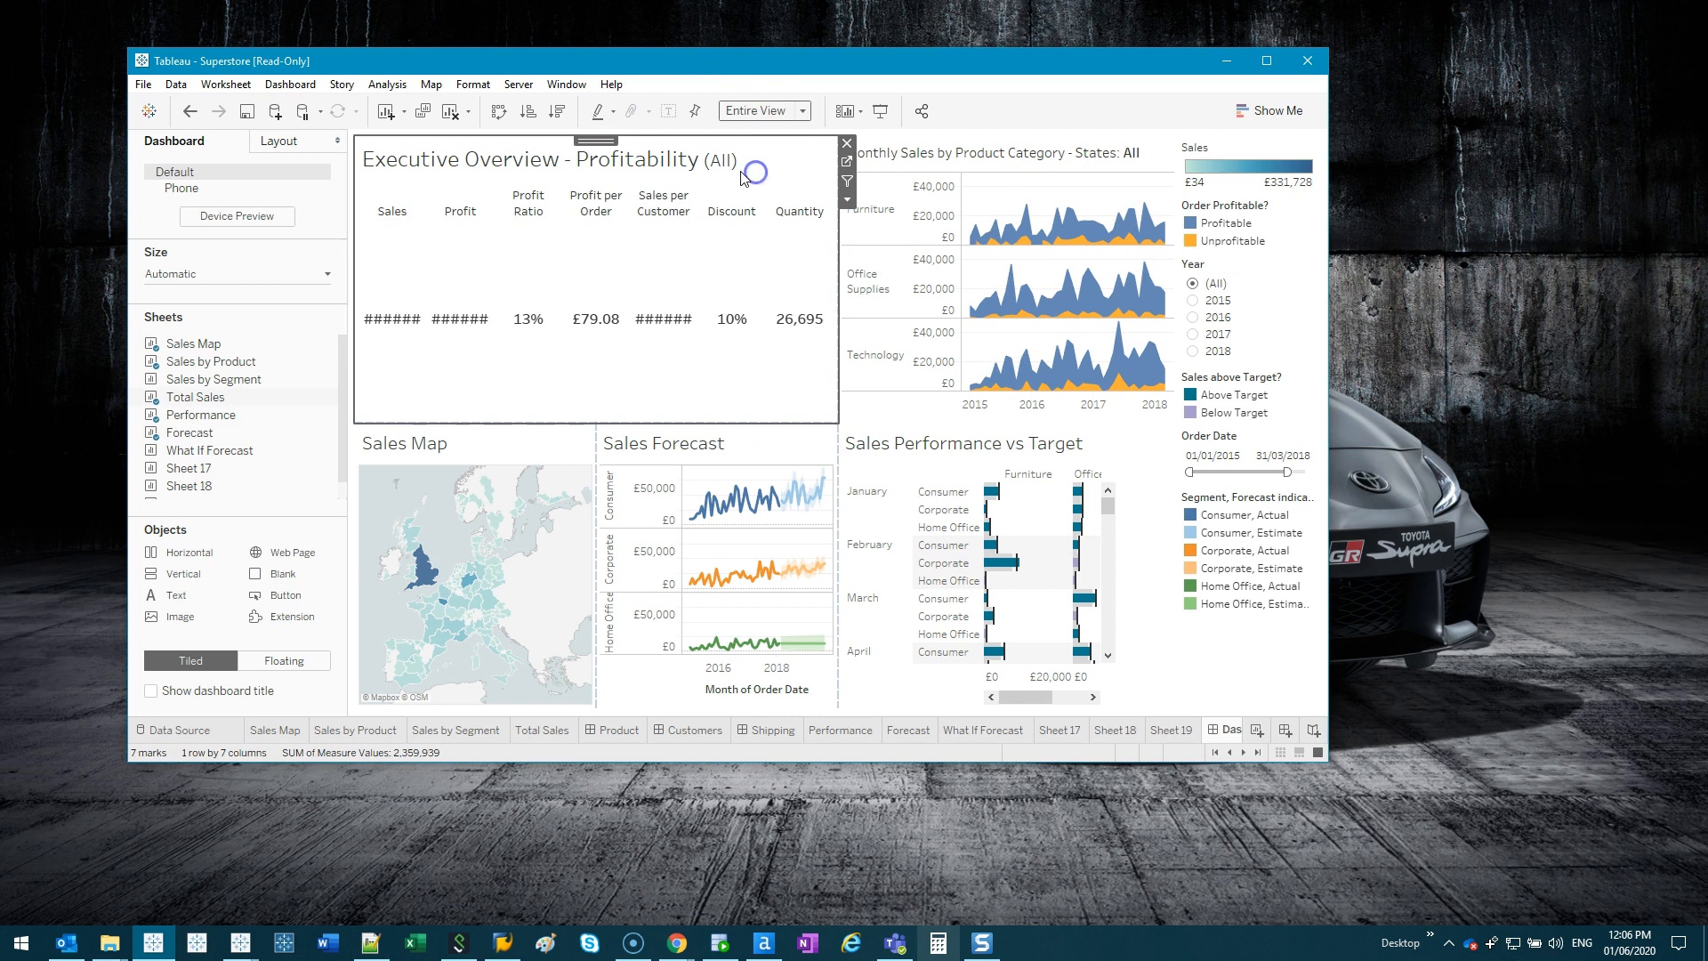
Place Executive Overview - Profitability across the dashboard's full width above everything else and reduce its height
drag(595, 140, 622, 133)
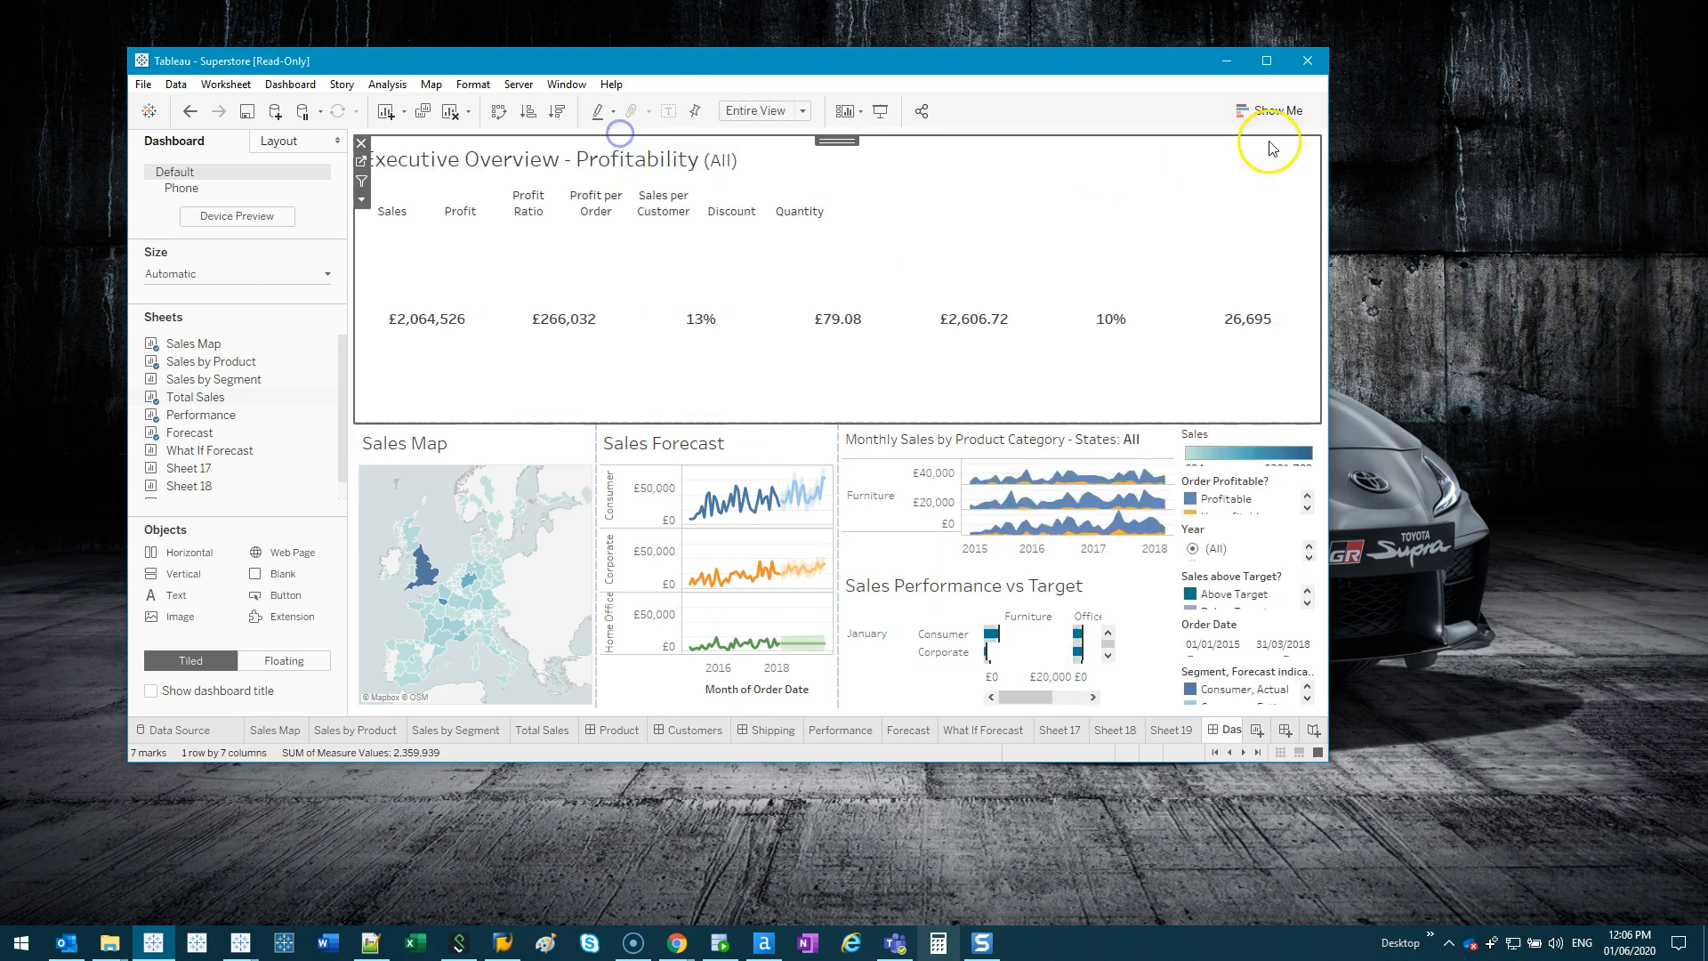
drag(1213, 419, 1212, 250)
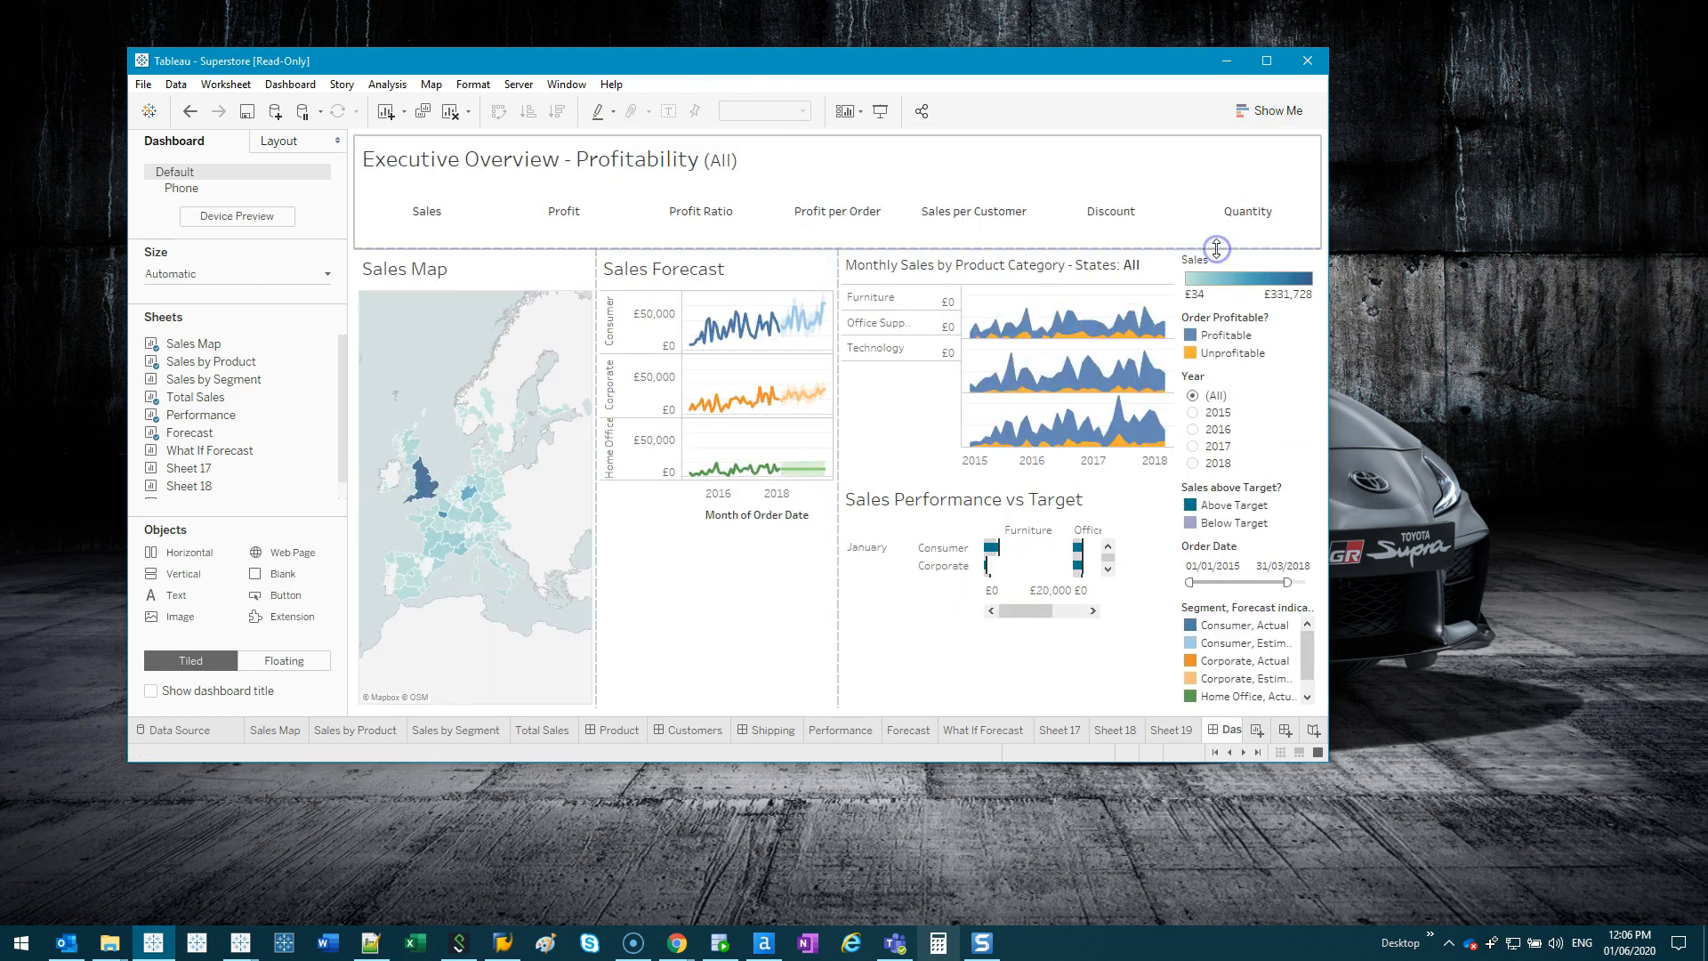
Remove Sales Forecast from the dashboard, narrow the legend and filter column, and widen the Sales Map
drag(761, 253, 1149, 542)
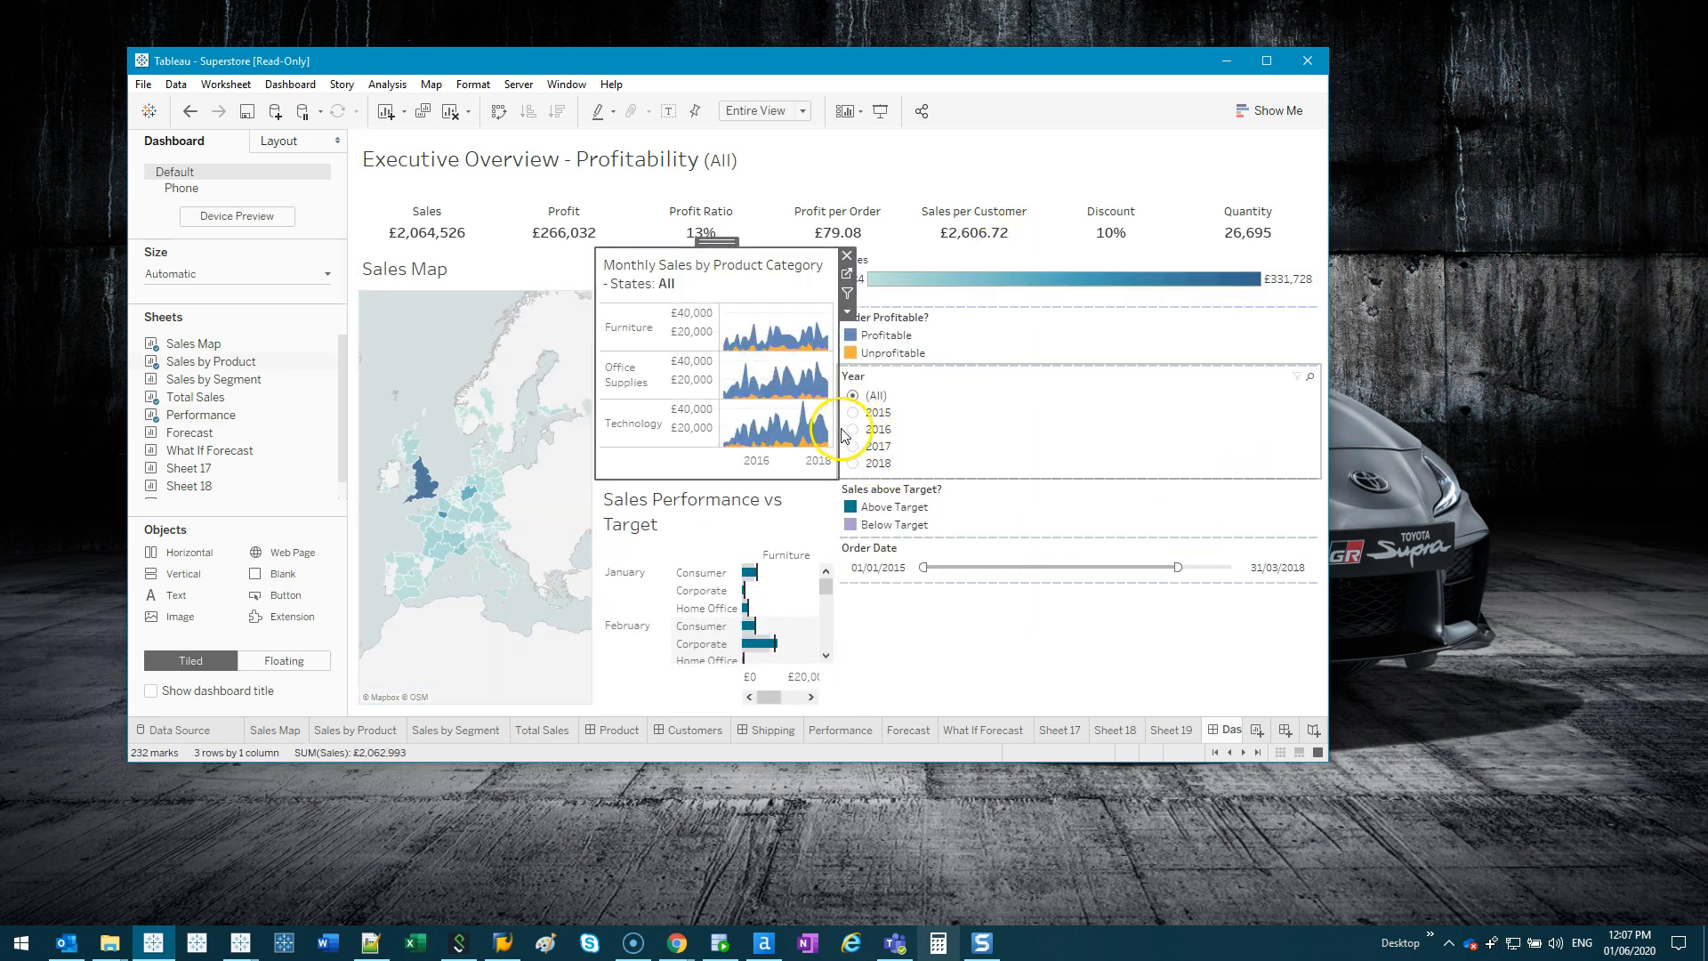
drag(839, 429, 1180, 443)
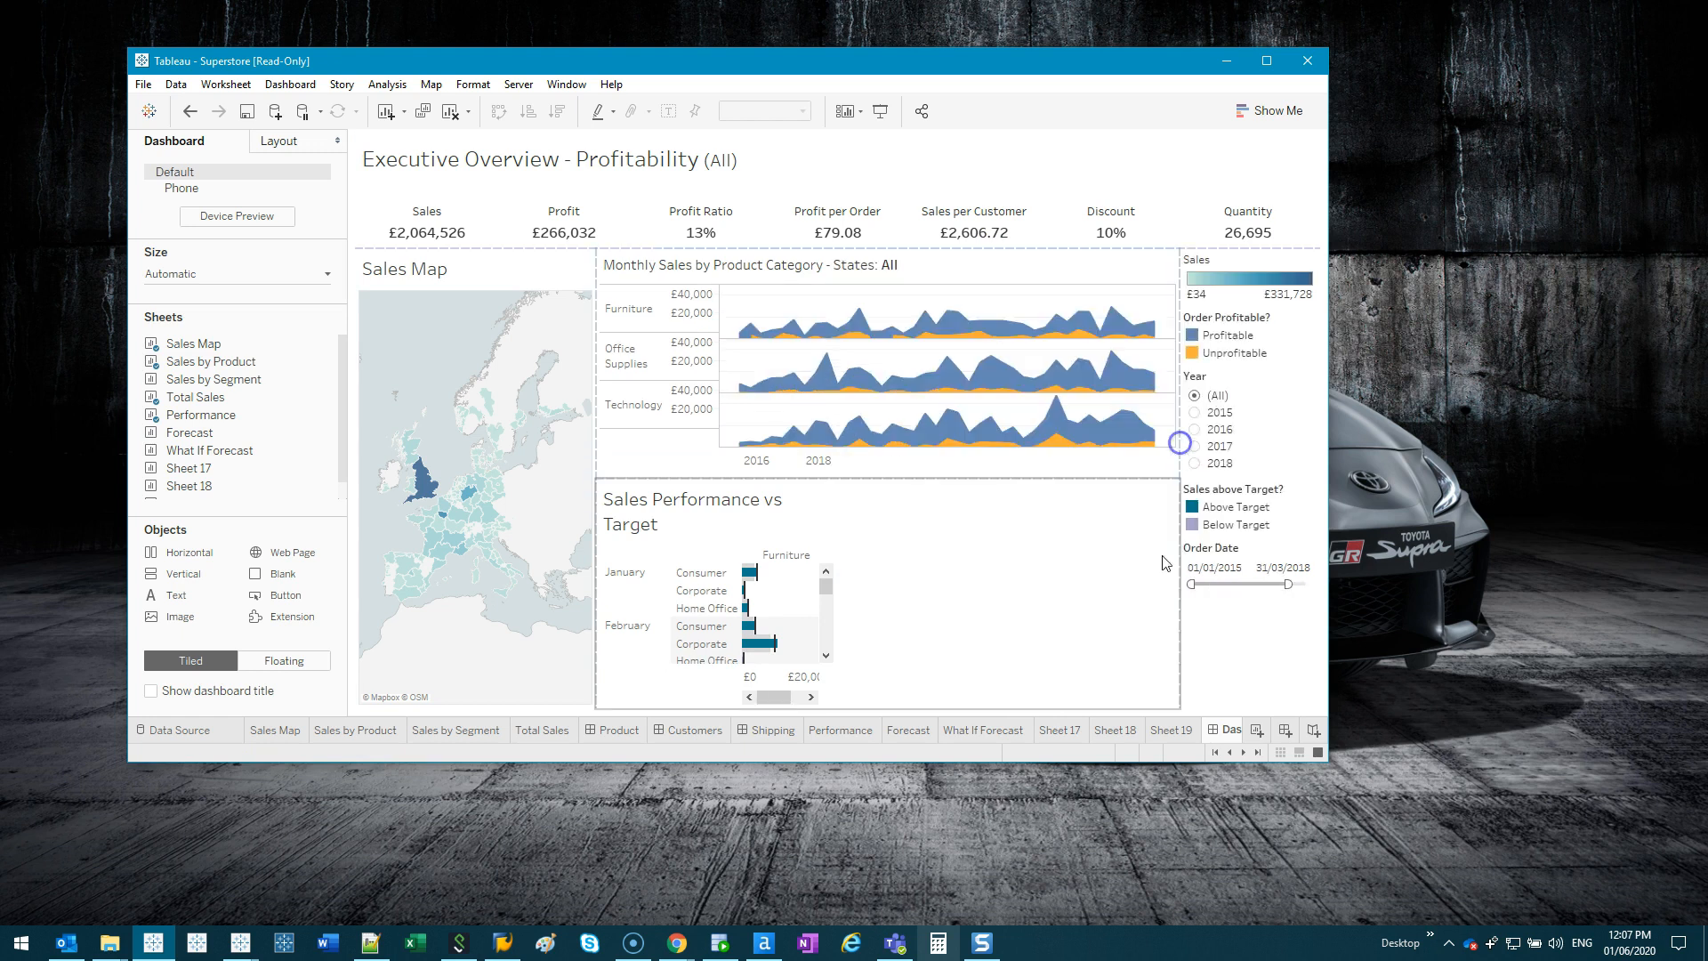
click(788, 492)
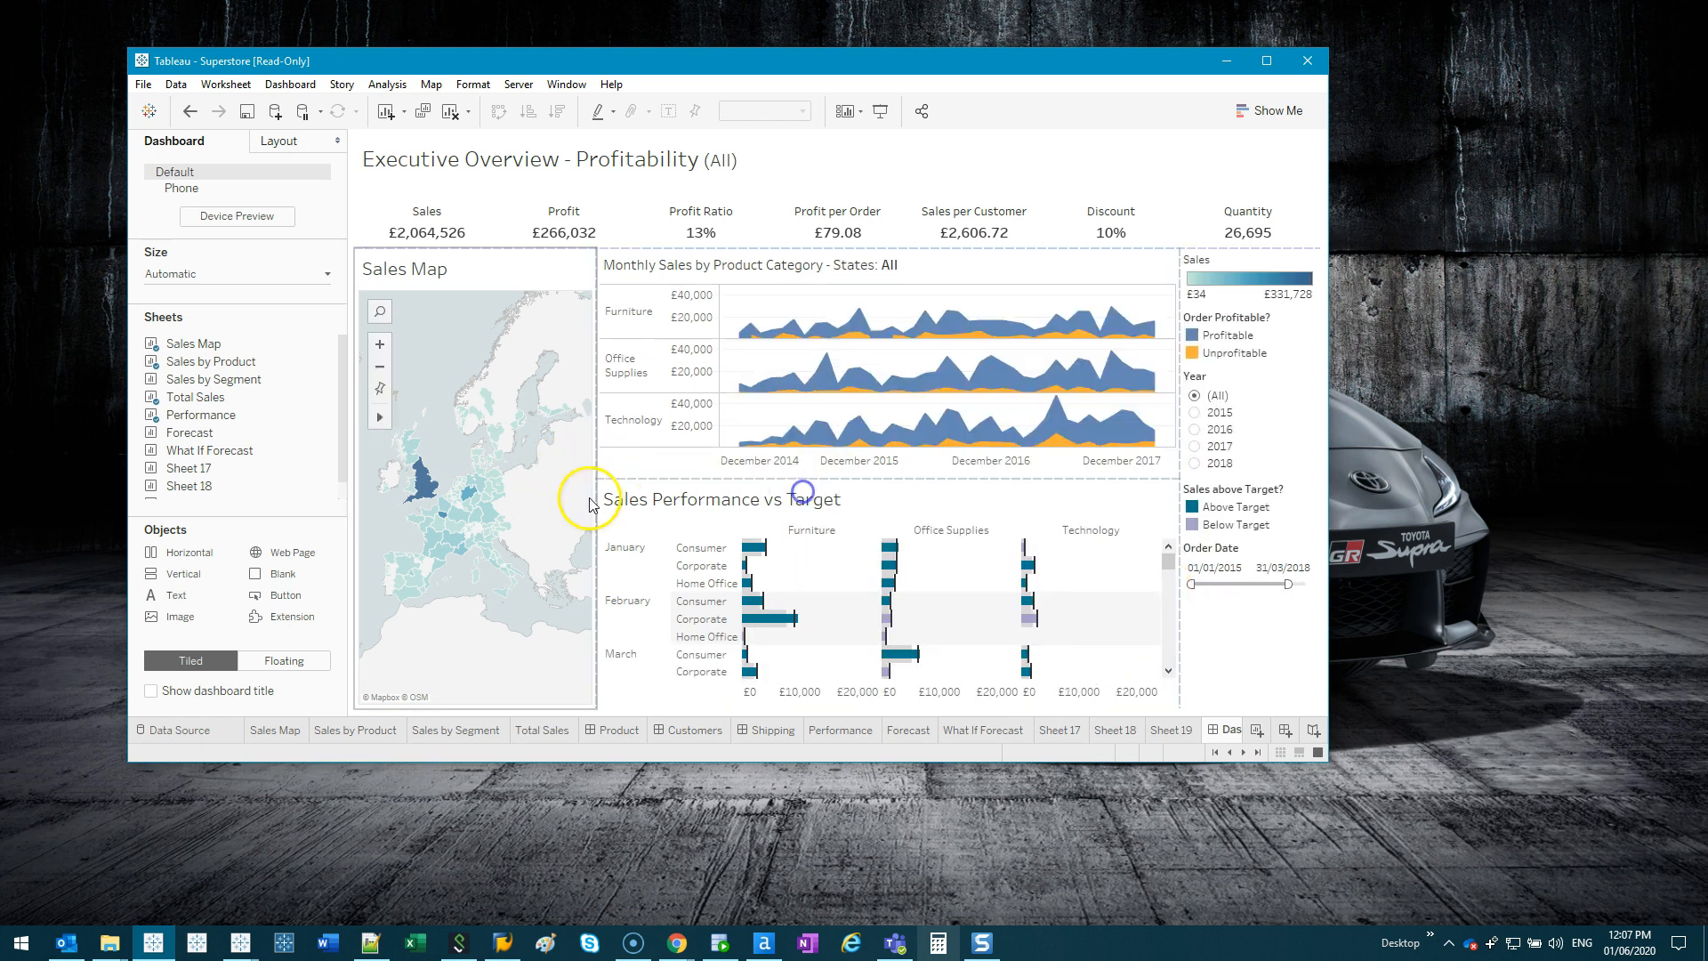
drag(591, 492, 806, 523)
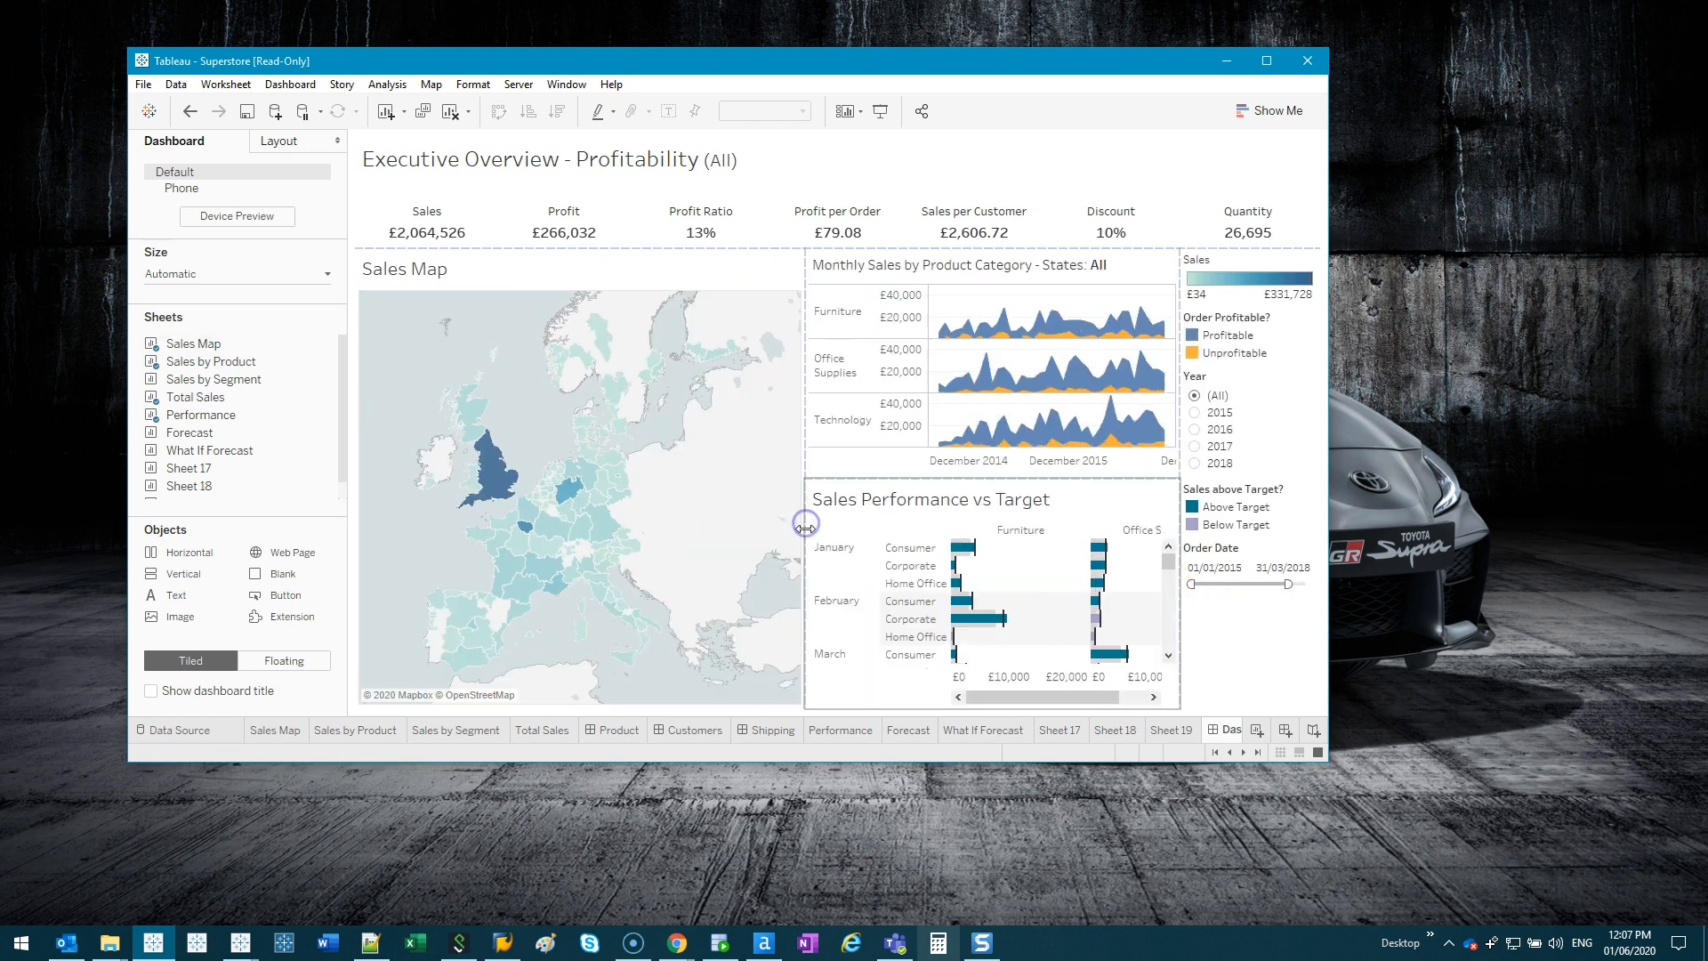
Shrink the application window to check how the automatically sized dashboard adapts, and maximise it again
click(1263, 703)
click(1154, 73)
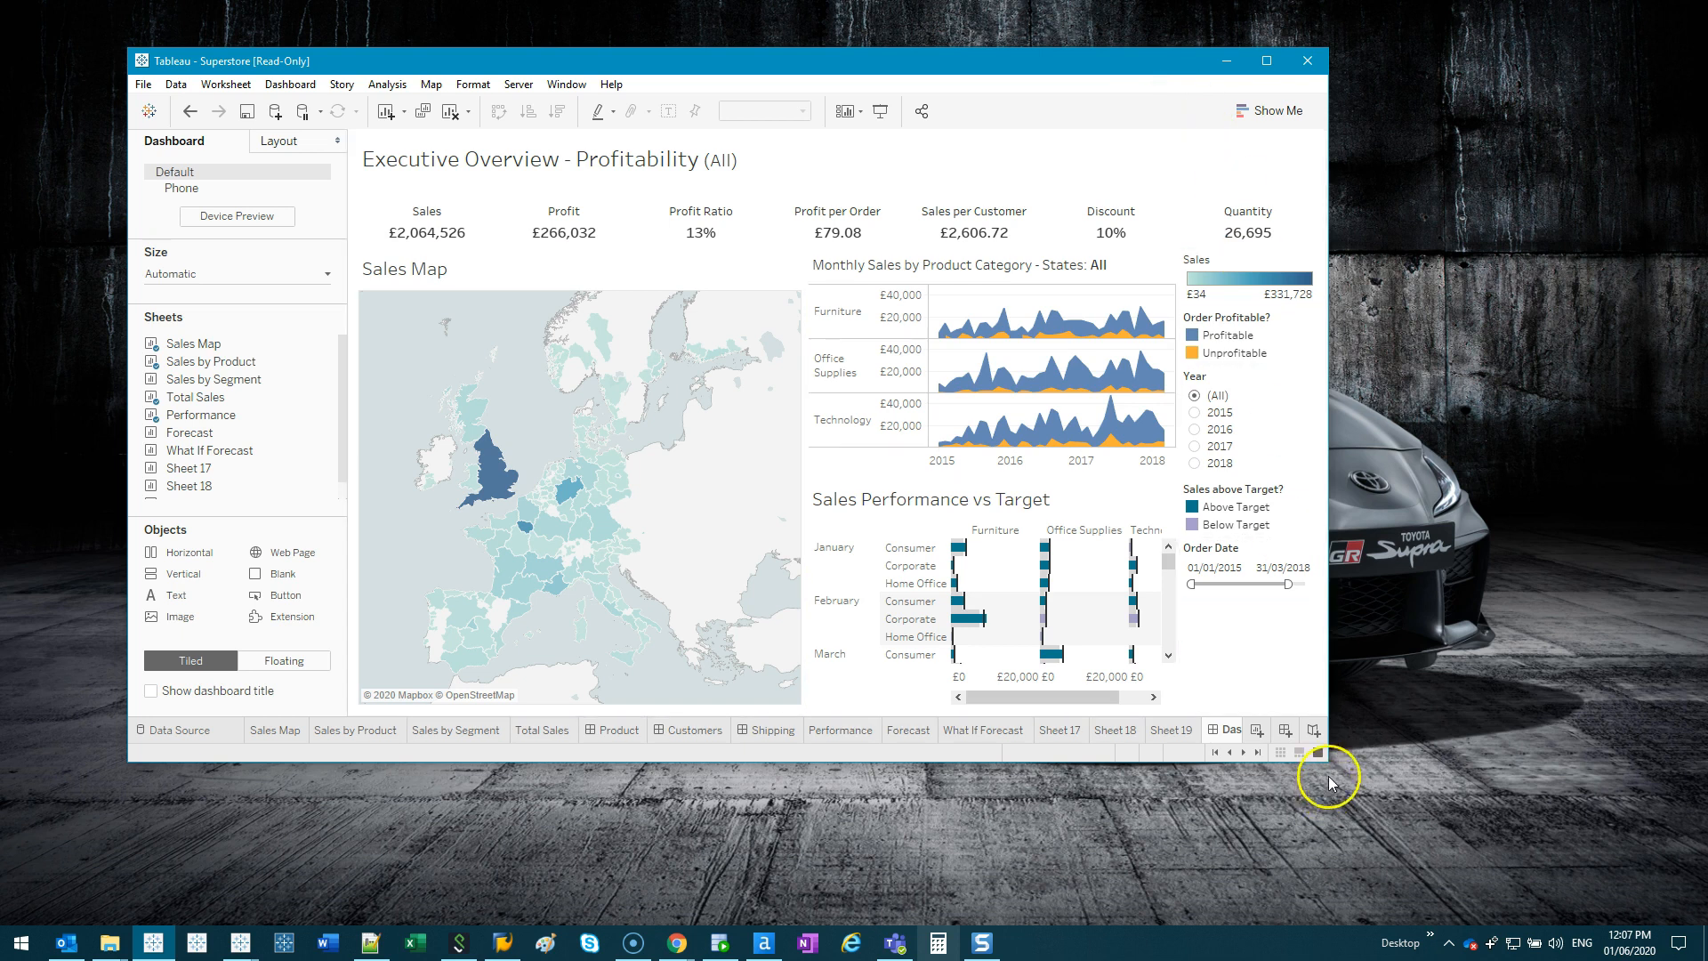
drag(1332, 761, 869, 526)
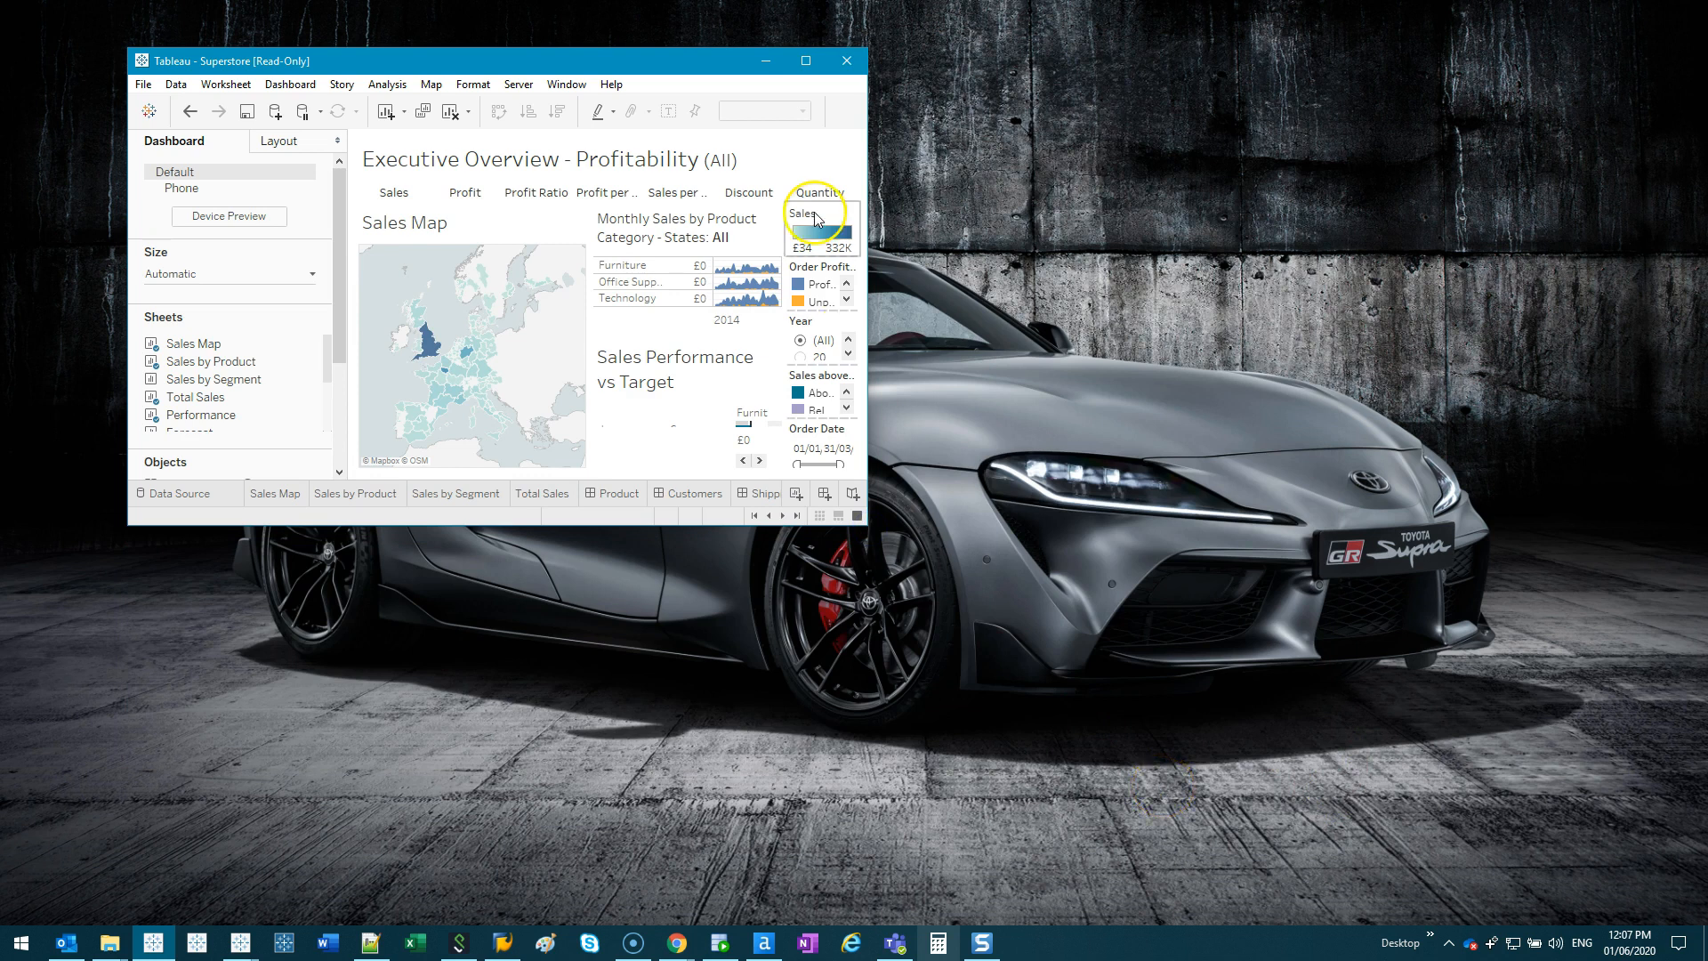
click(816, 66)
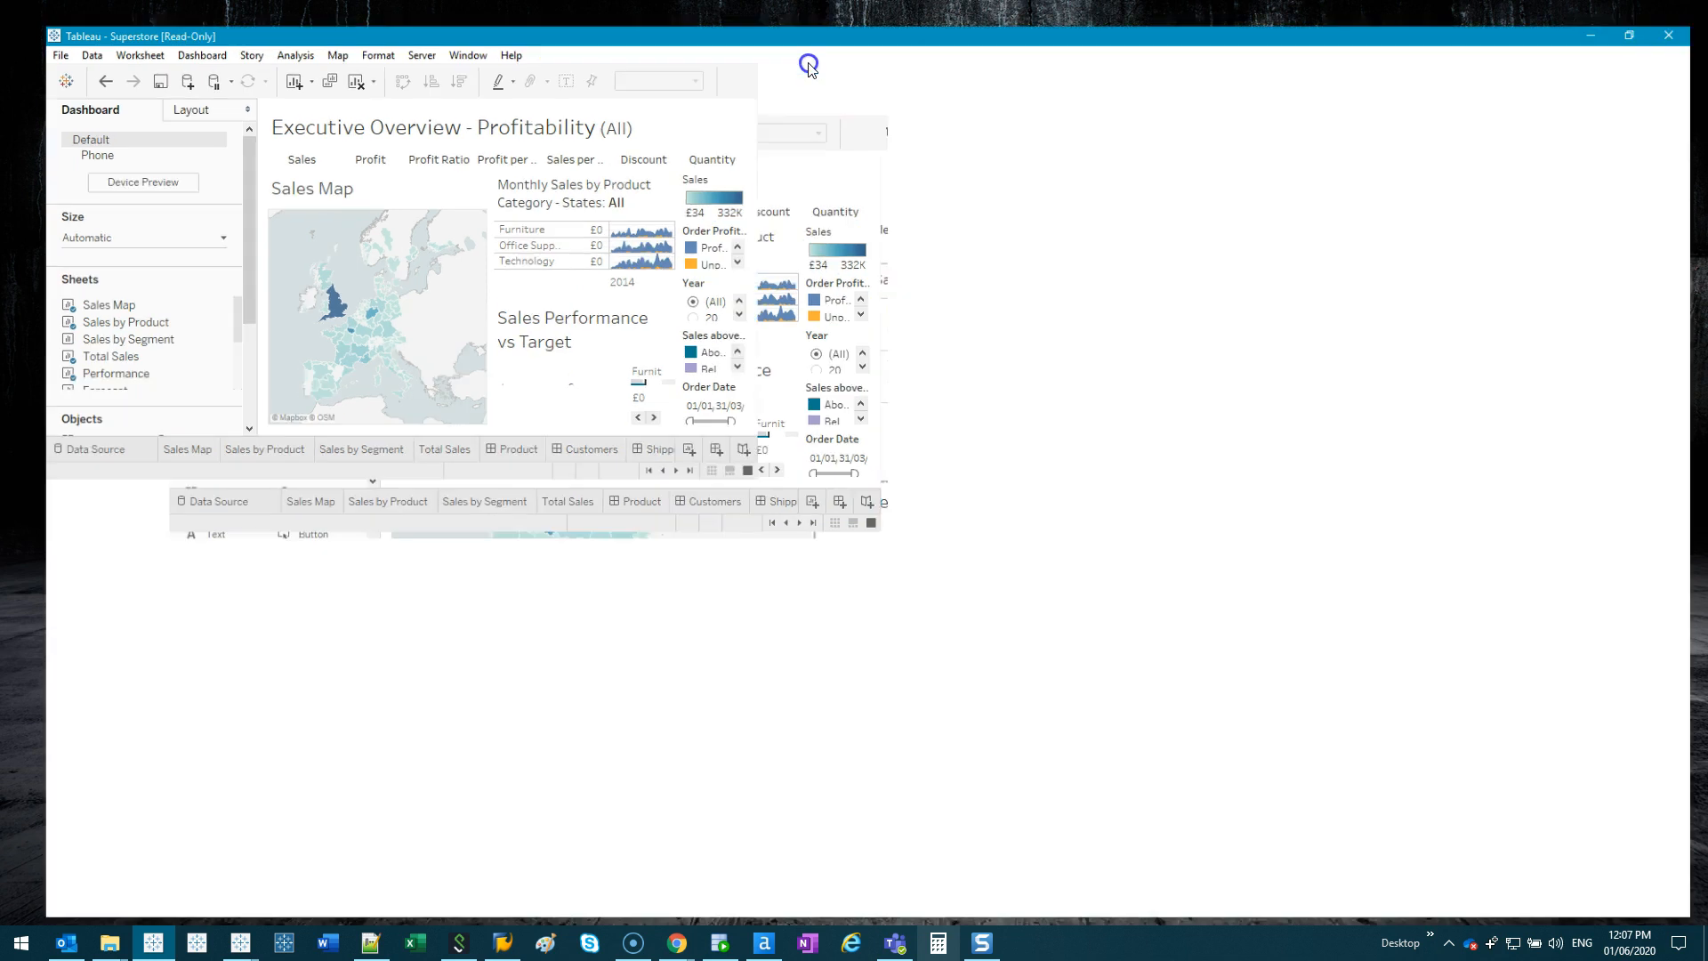
click(132, 217)
click(126, 252)
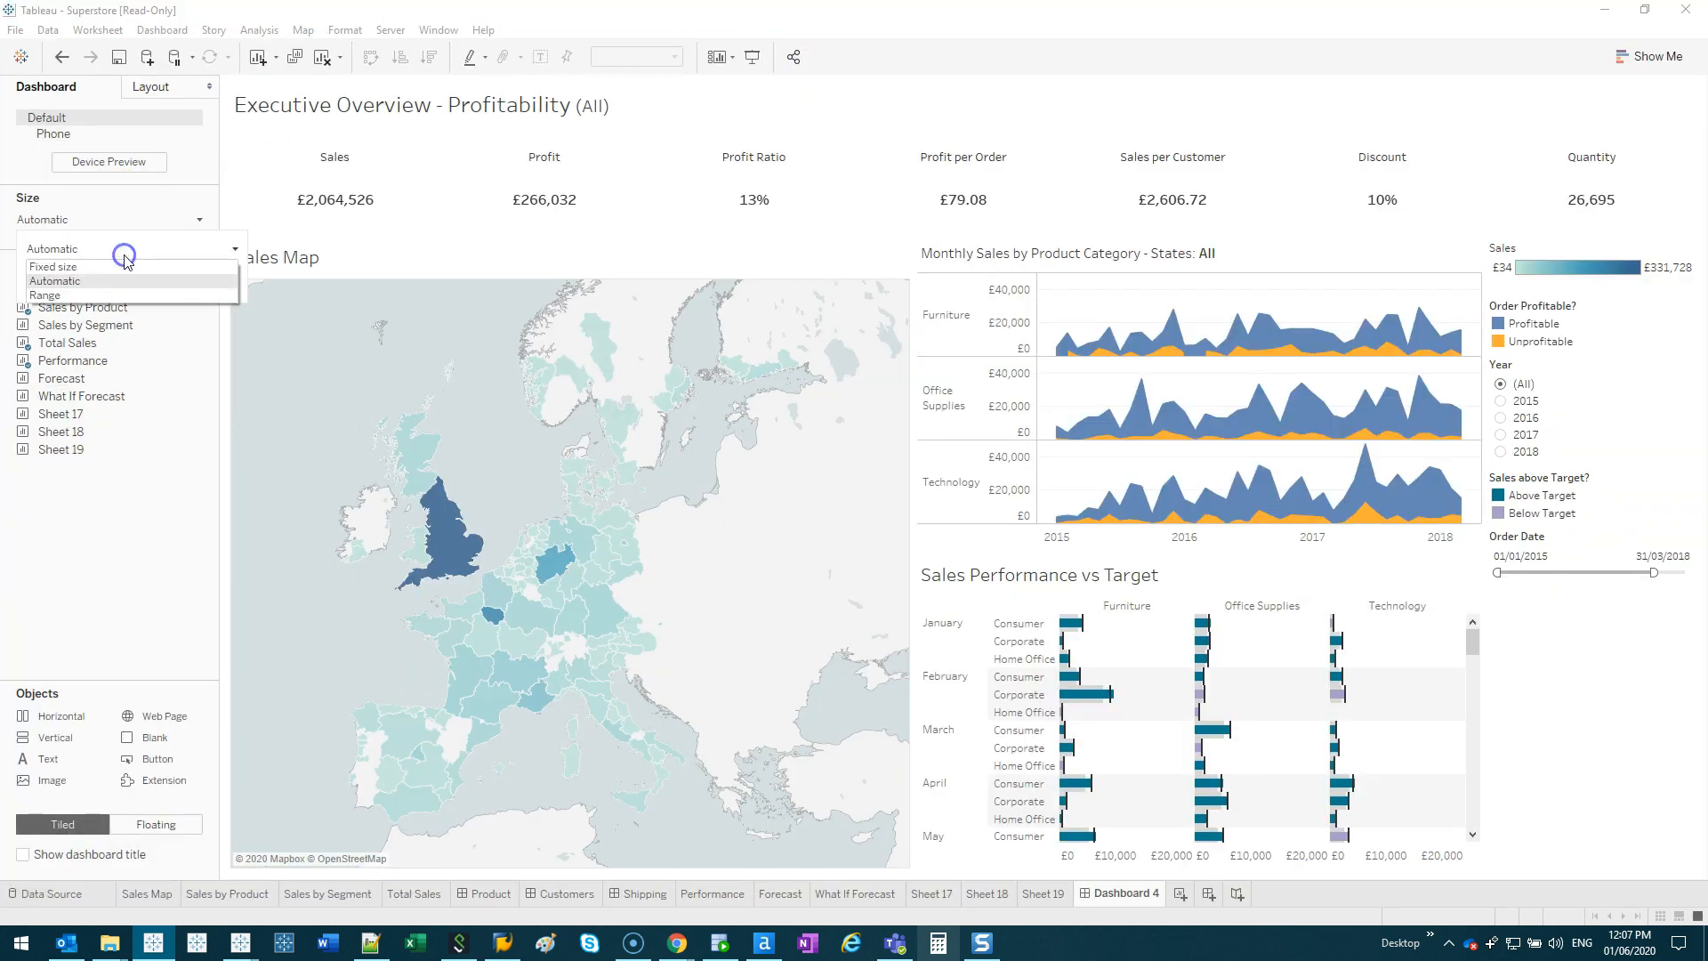
click(141, 525)
Set the dashboard to a fixed size using the A3 Landscape (1654 x 1169) preset
click(99, 222)
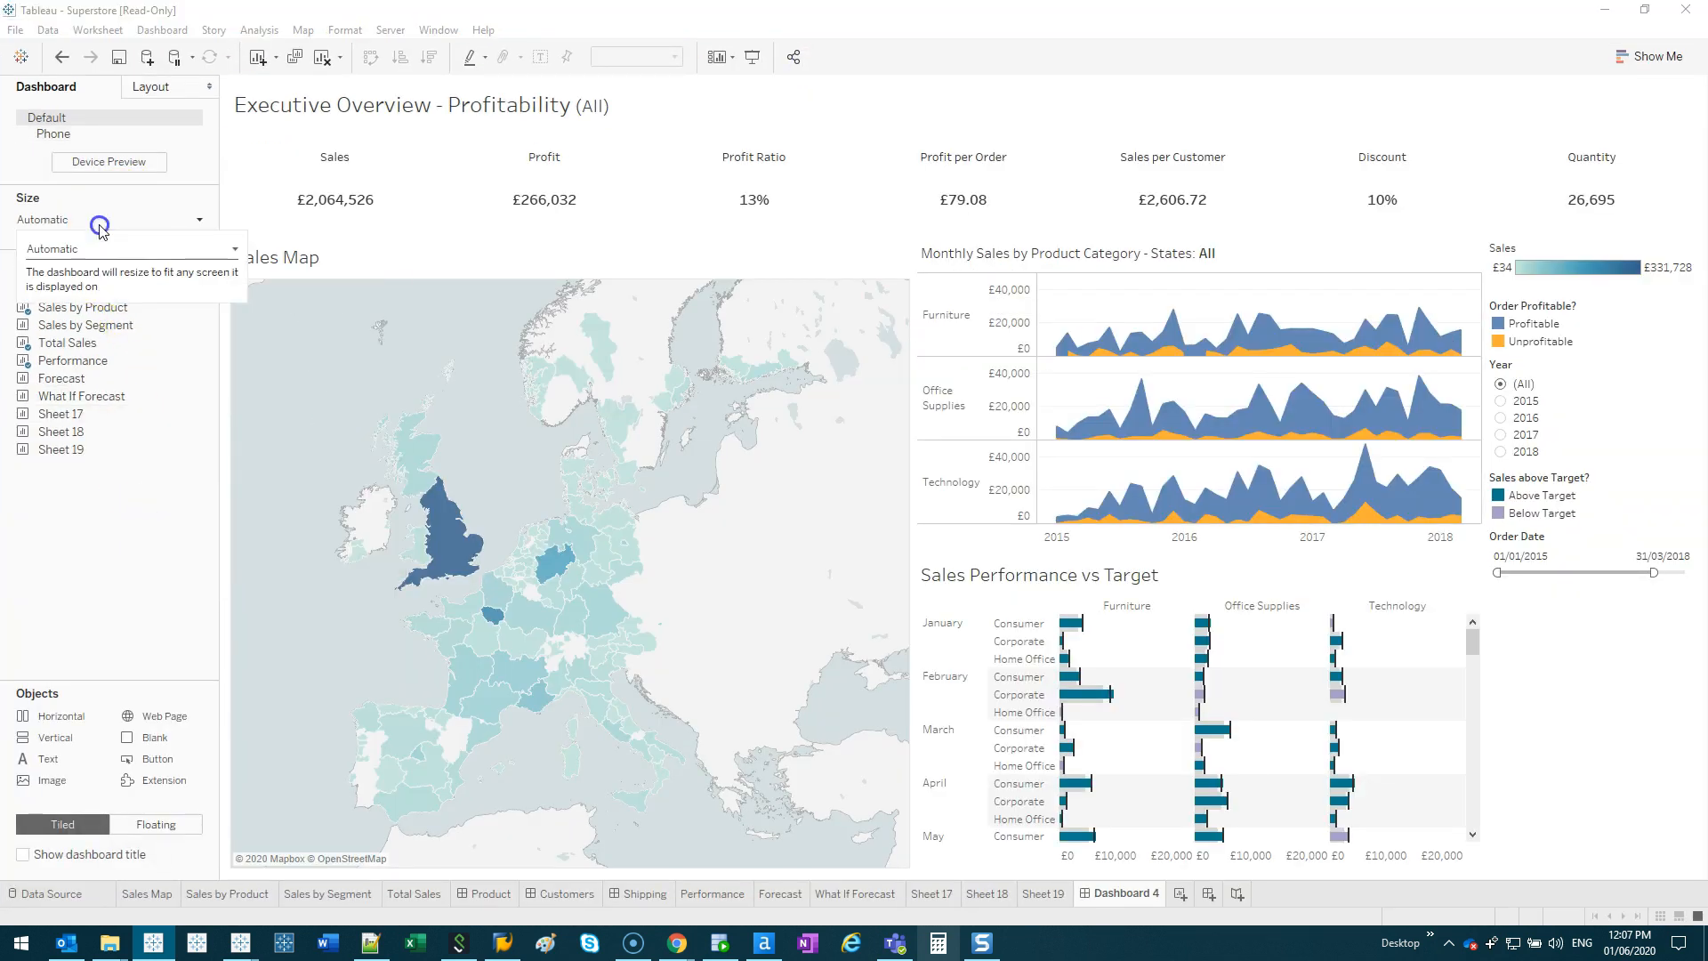
click(114, 253)
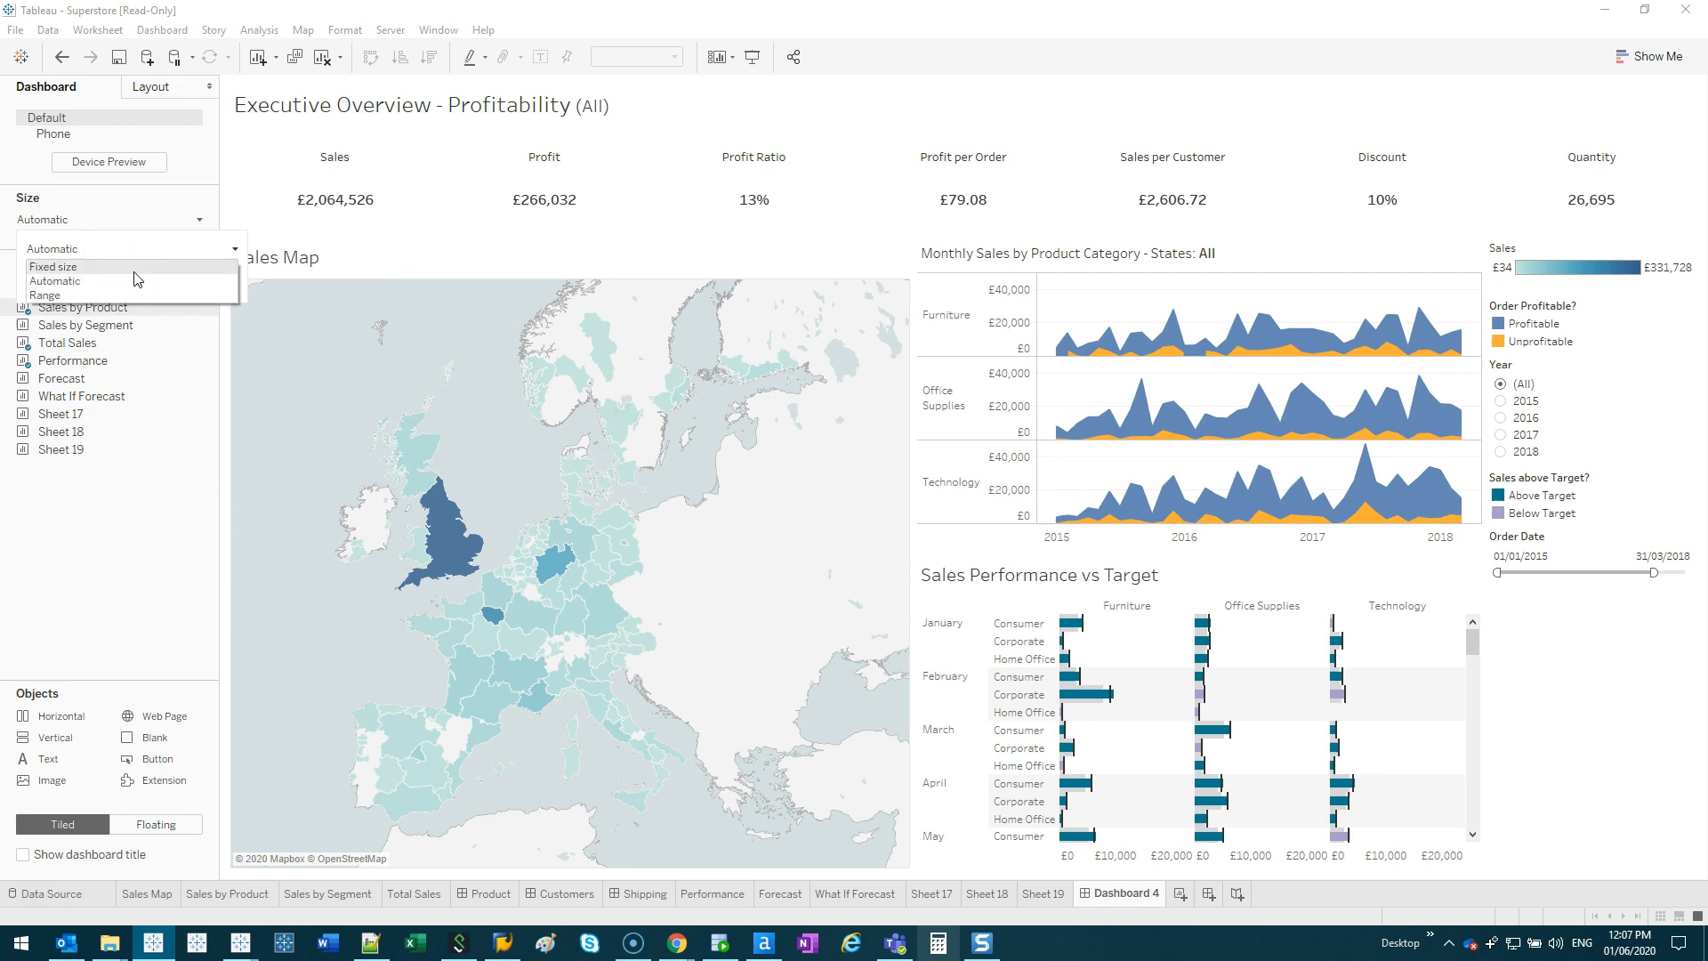
click(53, 267)
click(188, 274)
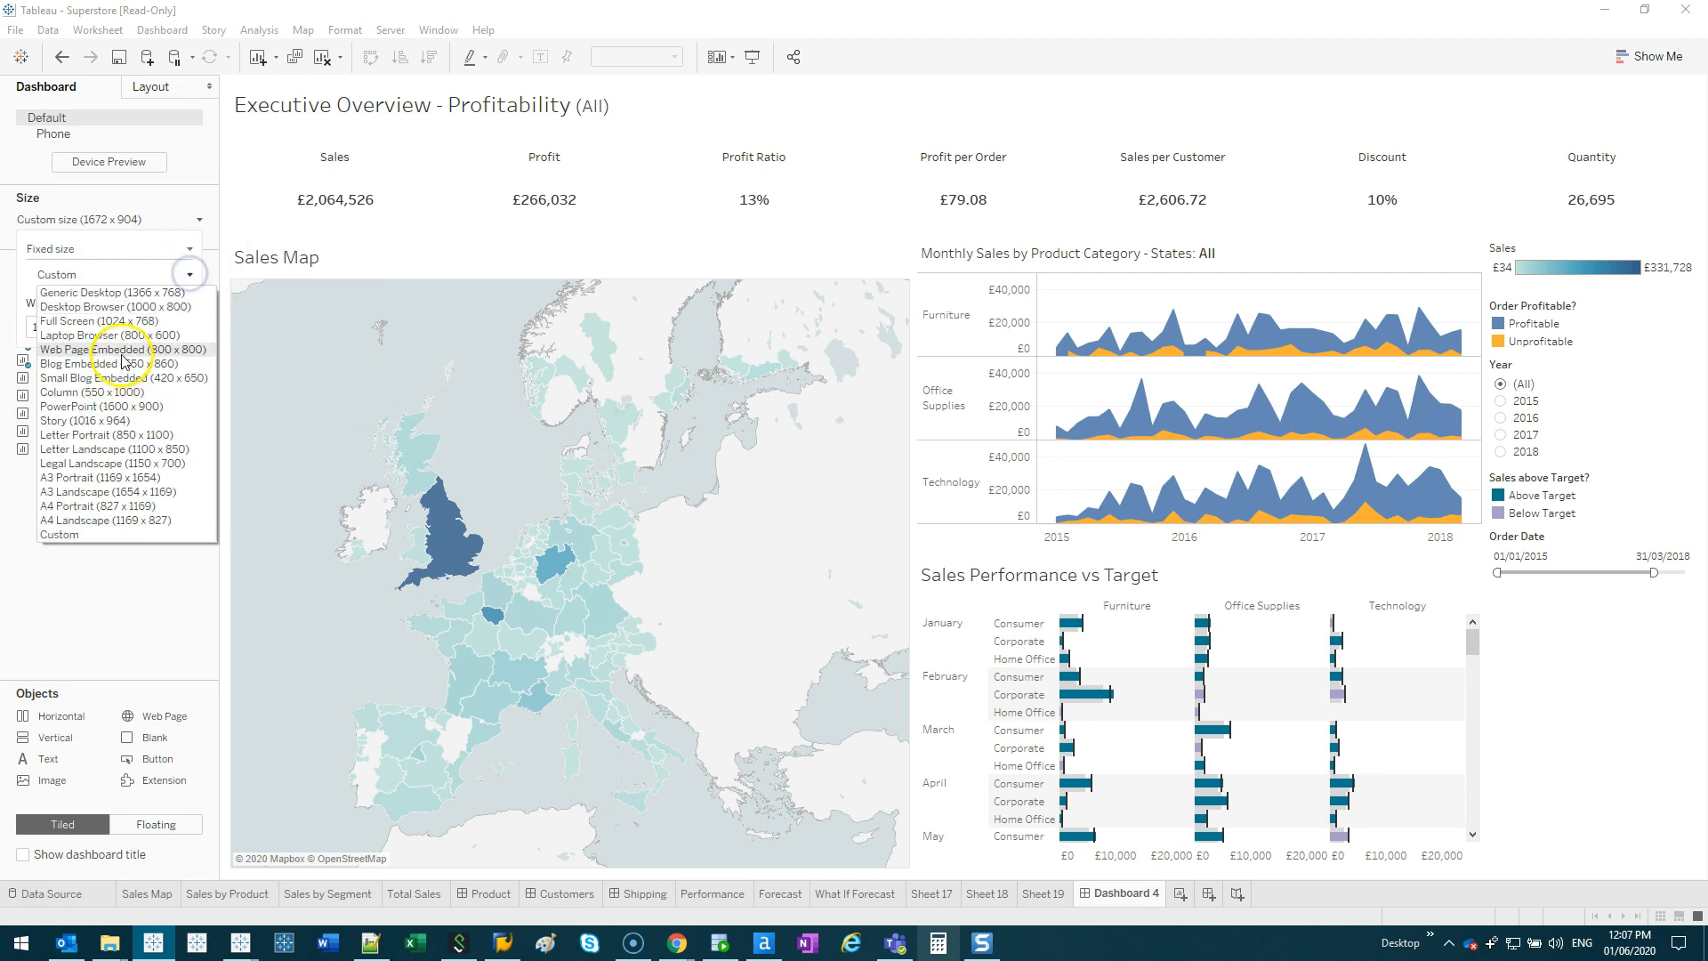
click(147, 497)
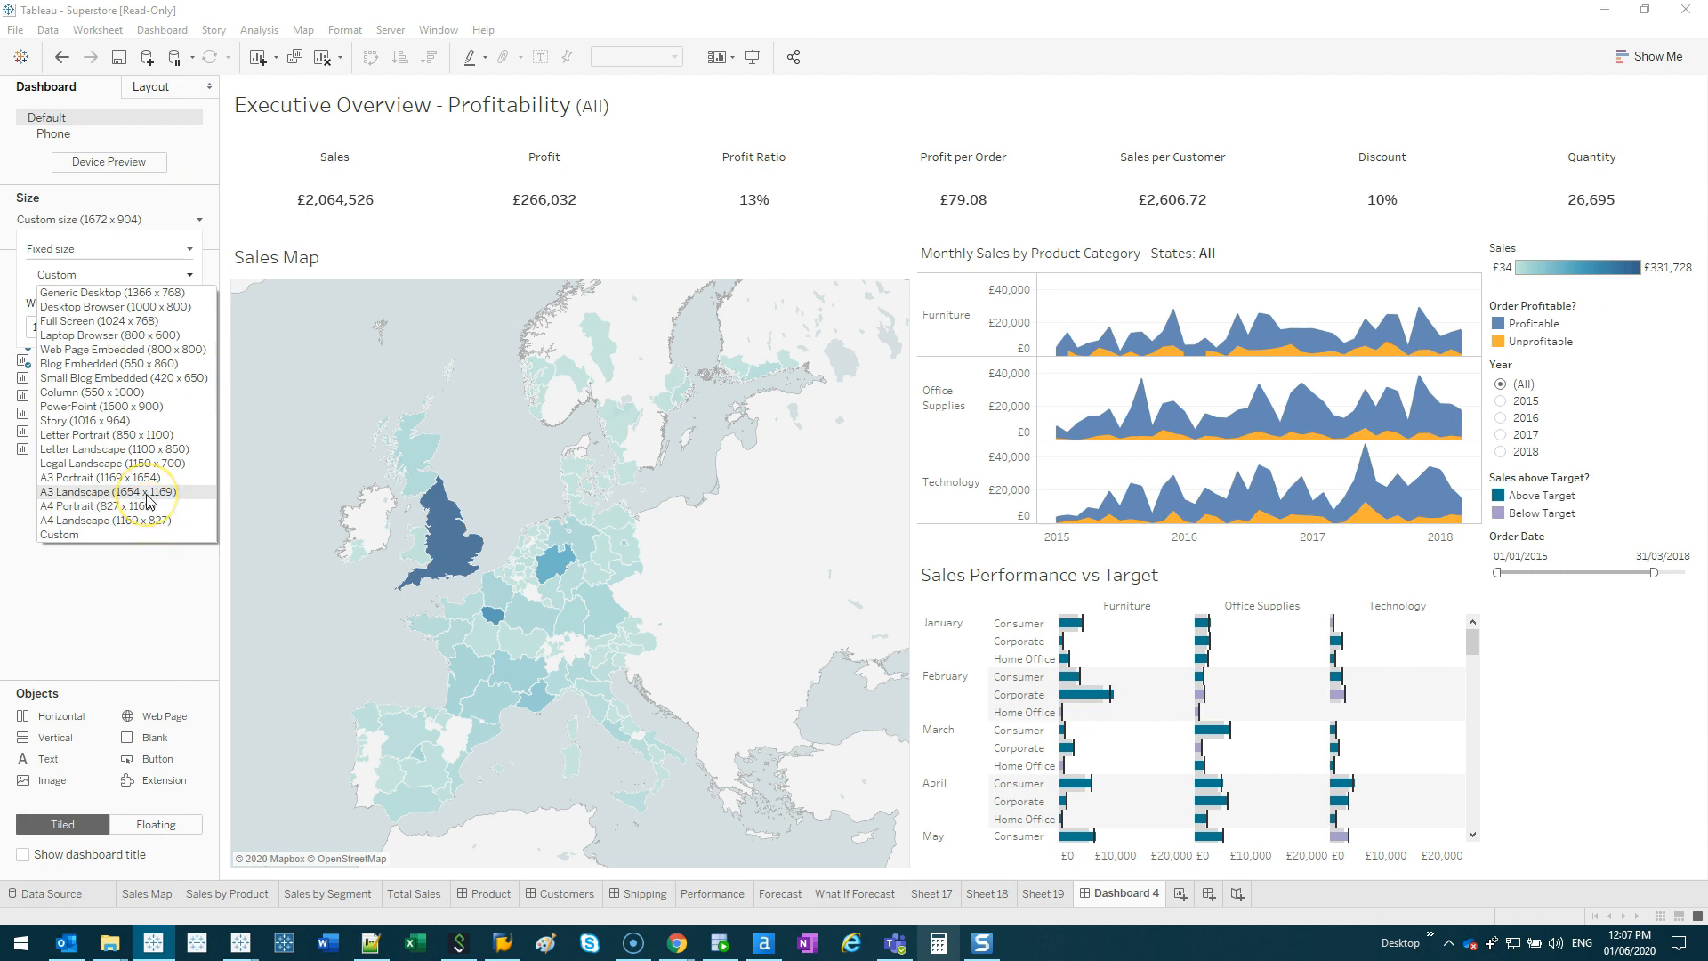
click(149, 521)
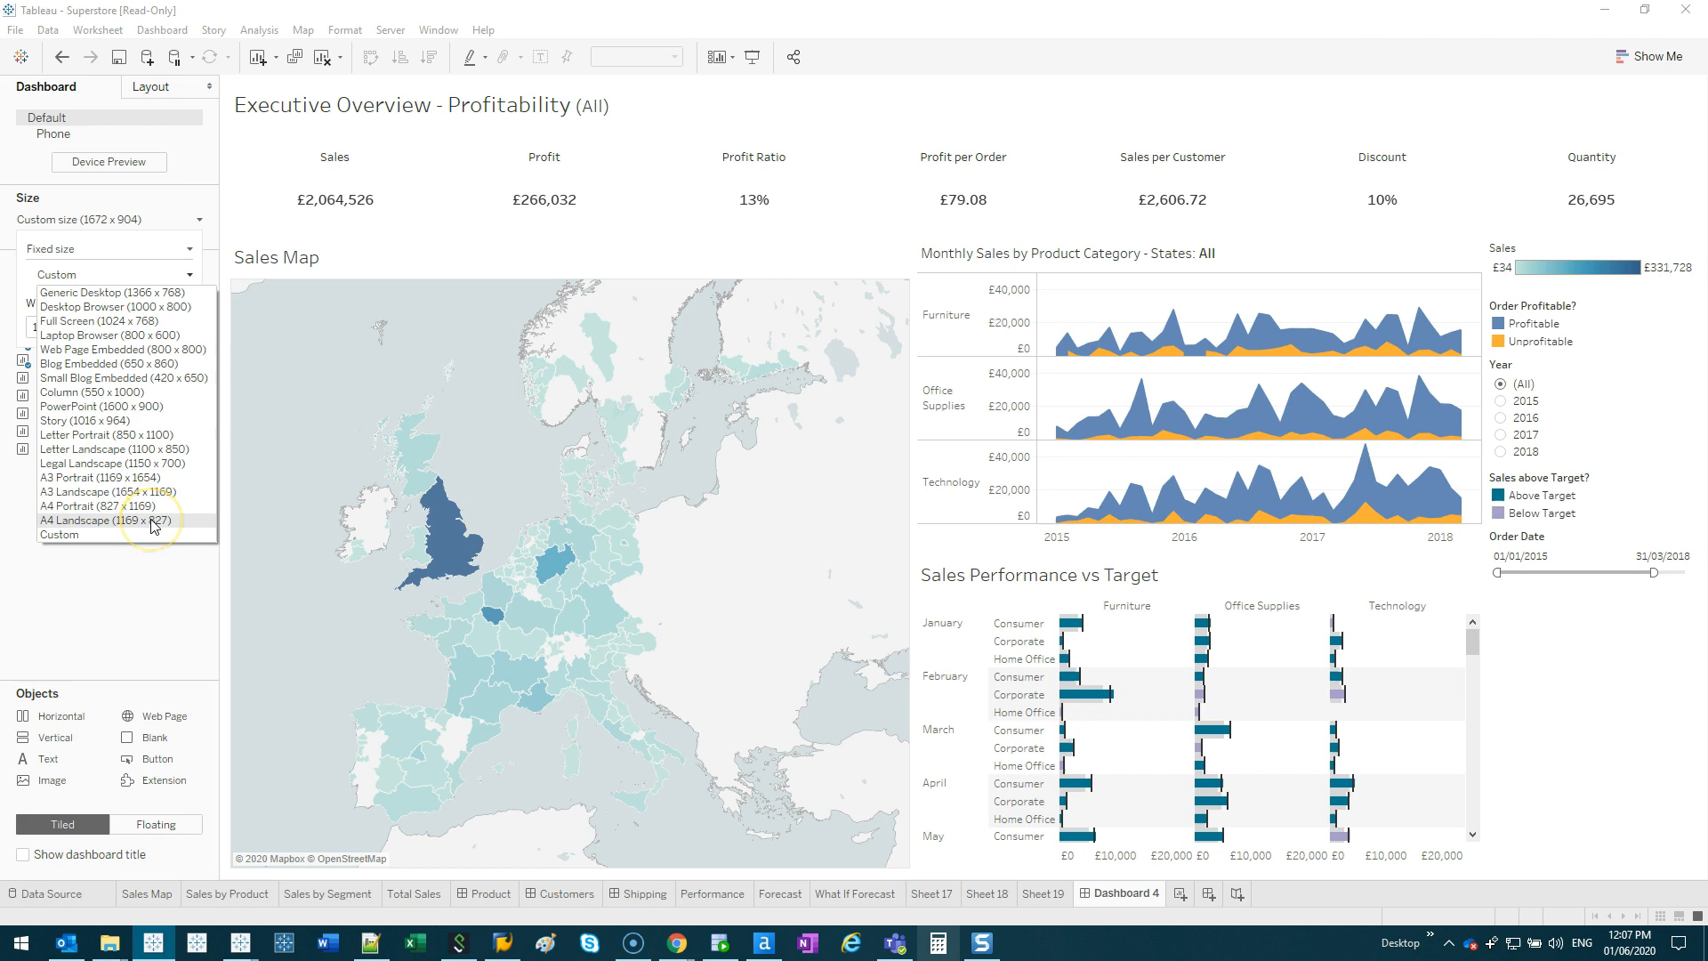
click(147, 492)
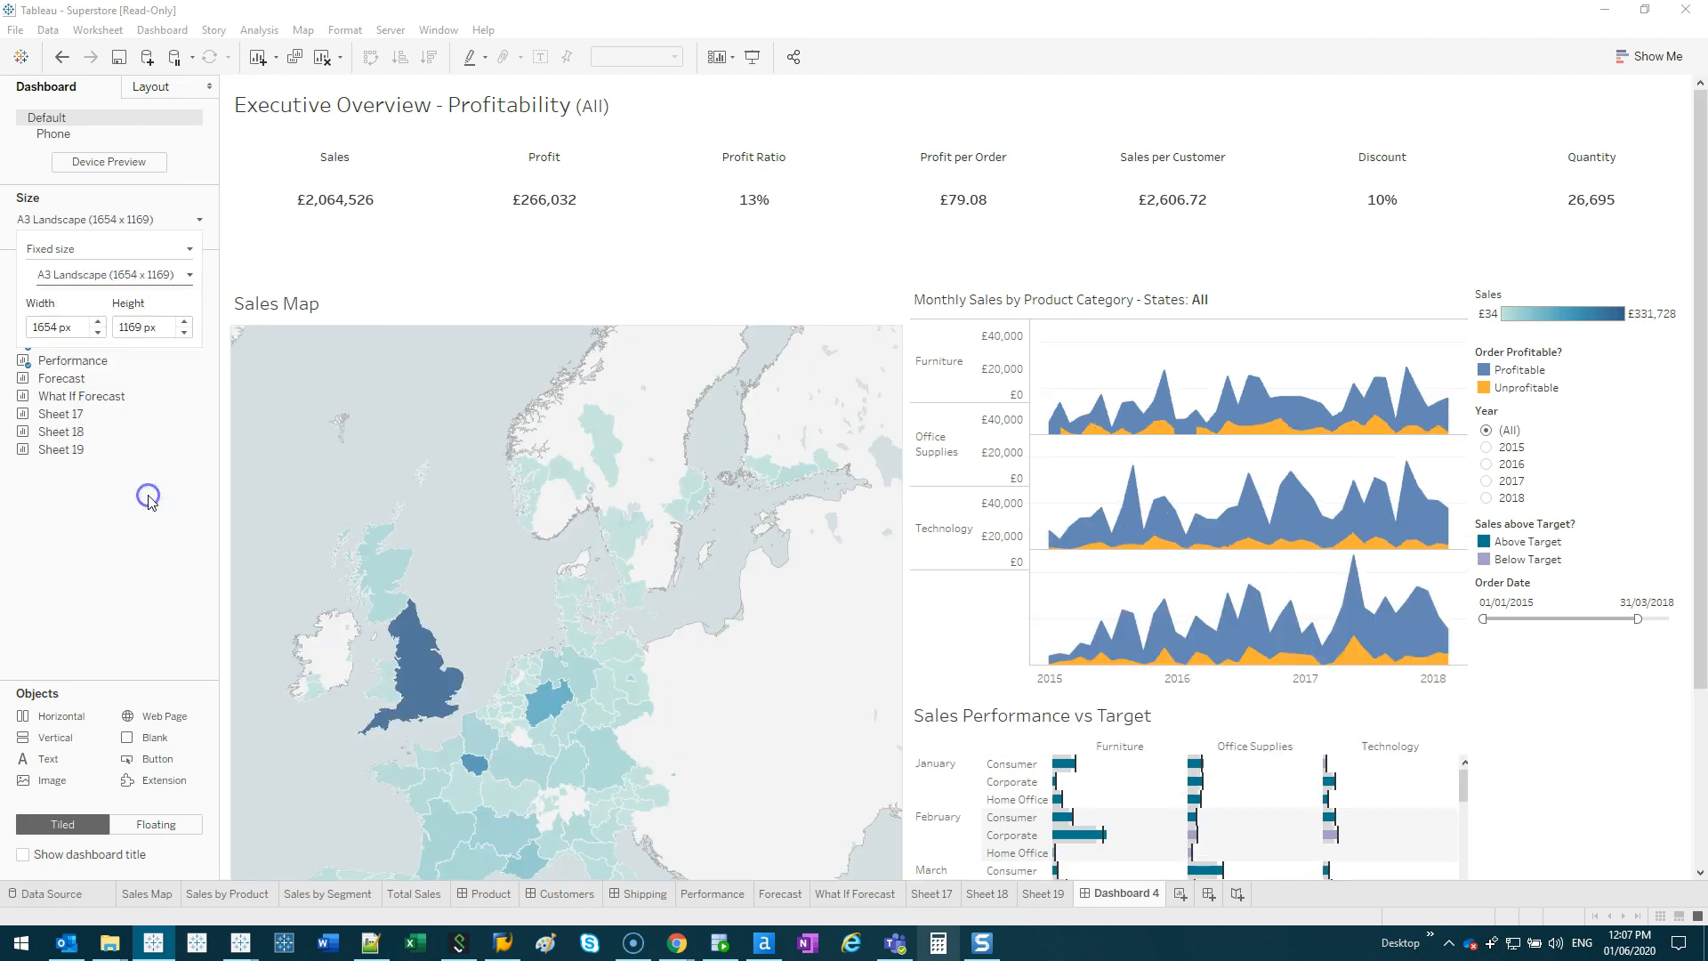
Examine how the A3 Landscape dashboard fits the screen in the editor and in presentation mode, and return to editing
mouse_move(1701, 214)
mouse_down()
mouse_move(1700, 392)
mouse_move(1700, 212)
mouse_up()
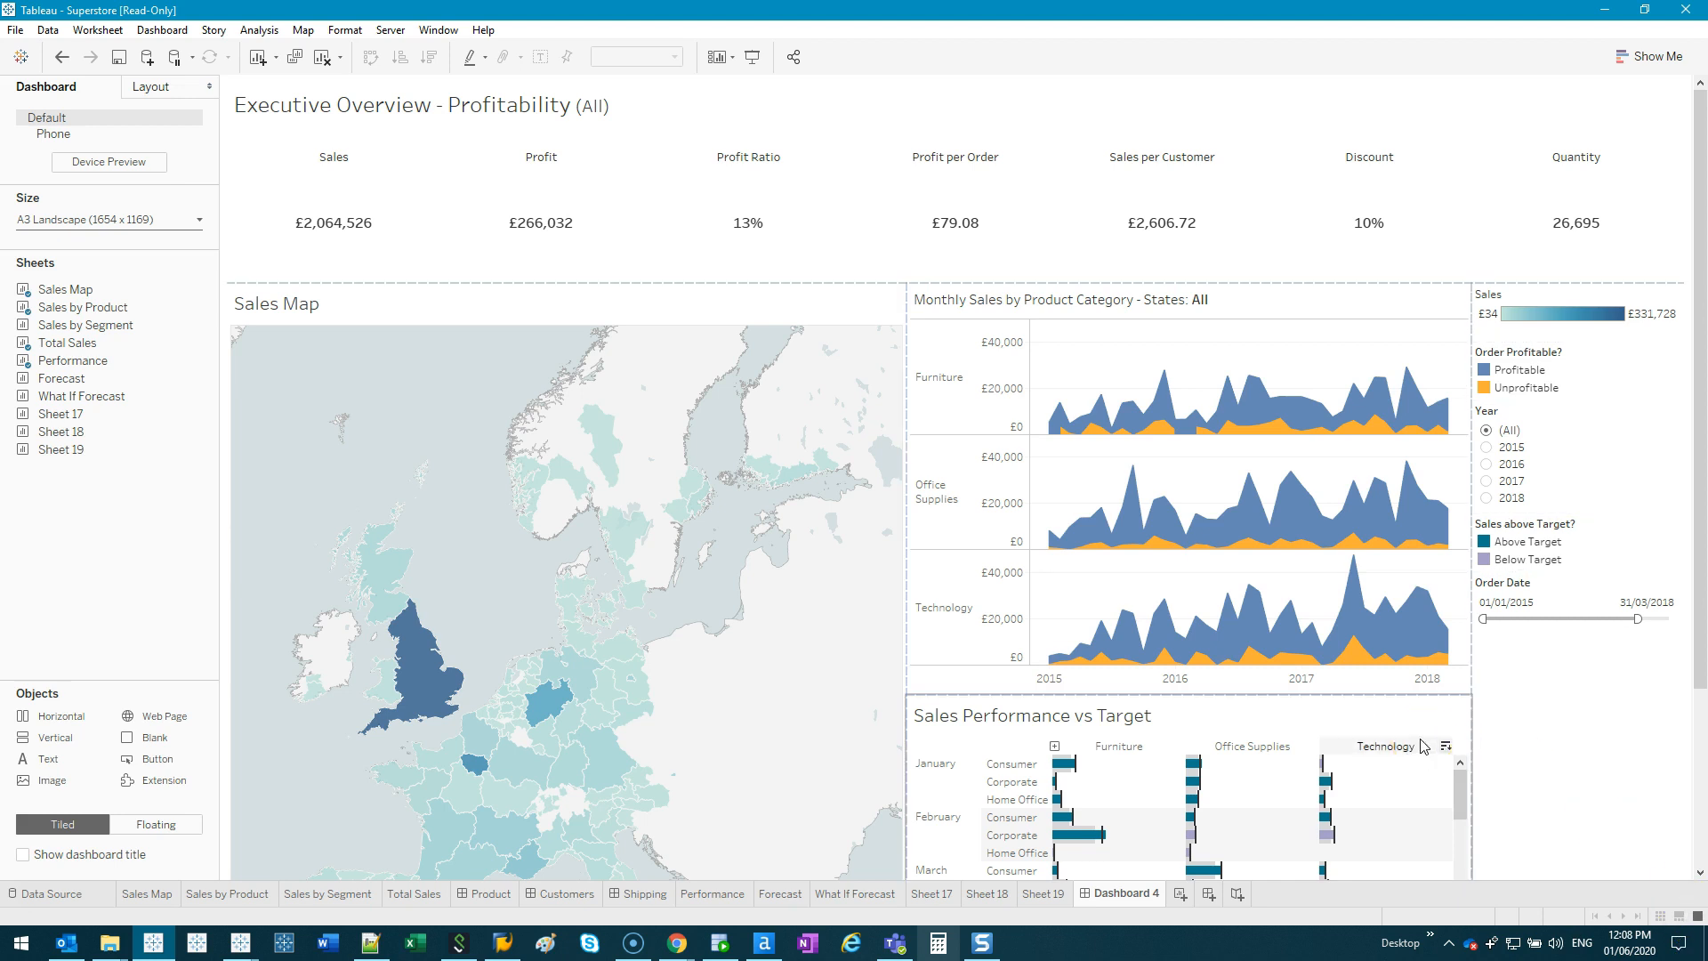
click(103, 219)
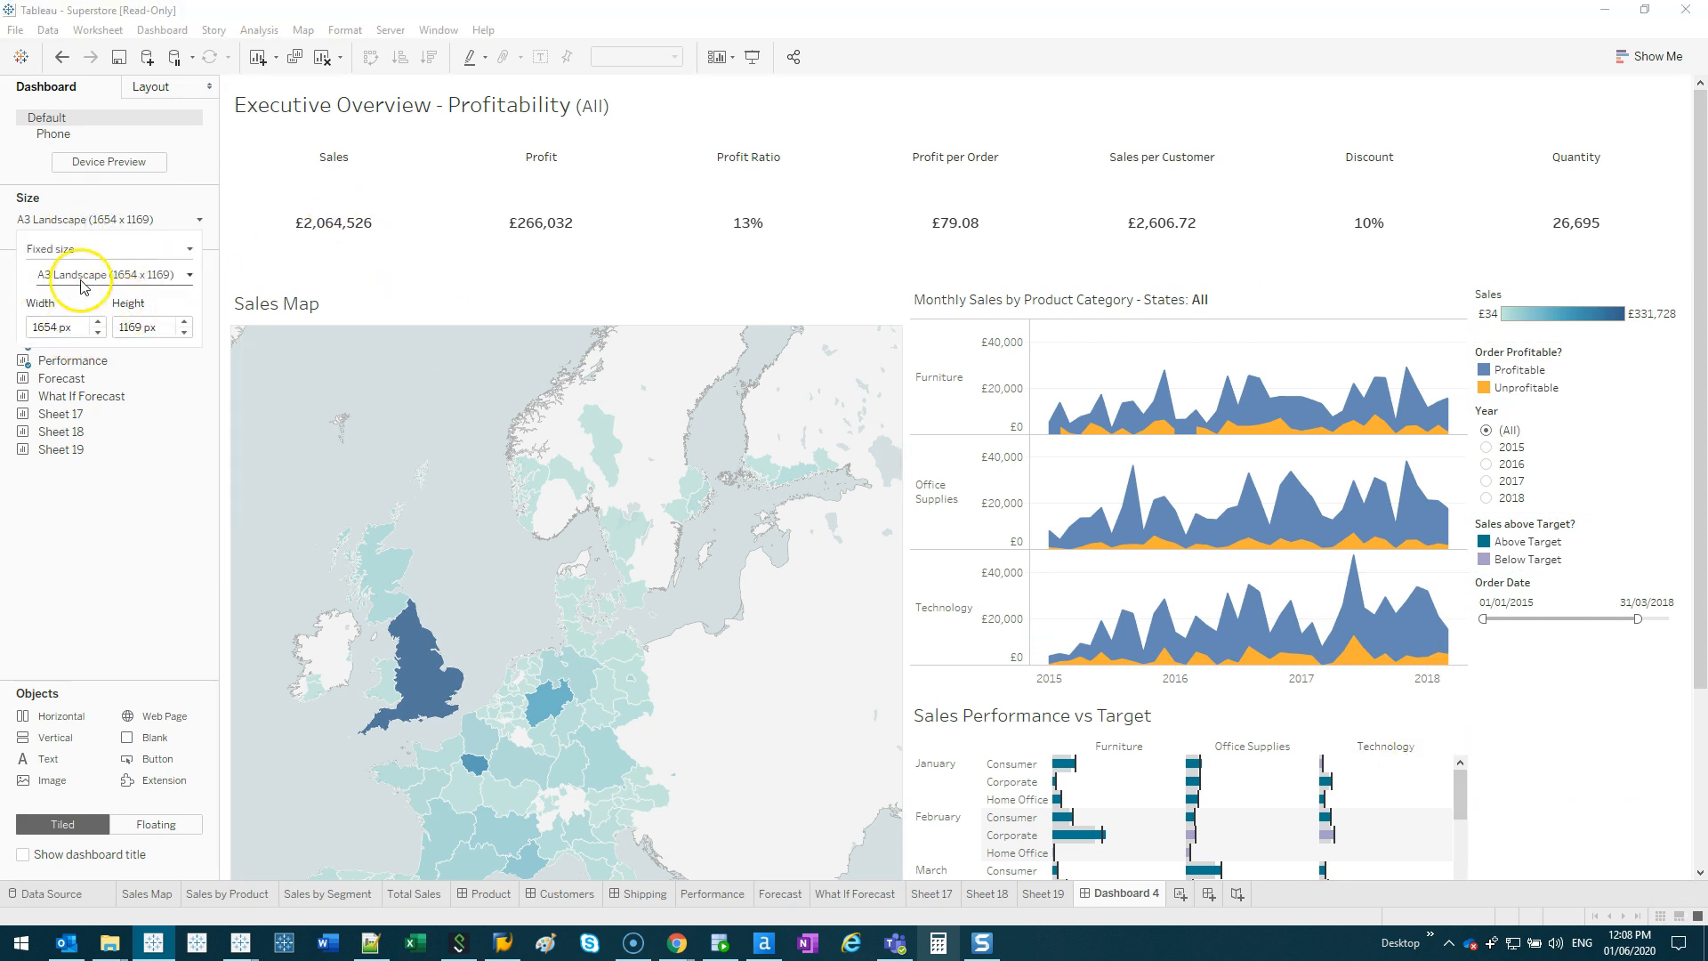
click(84, 578)
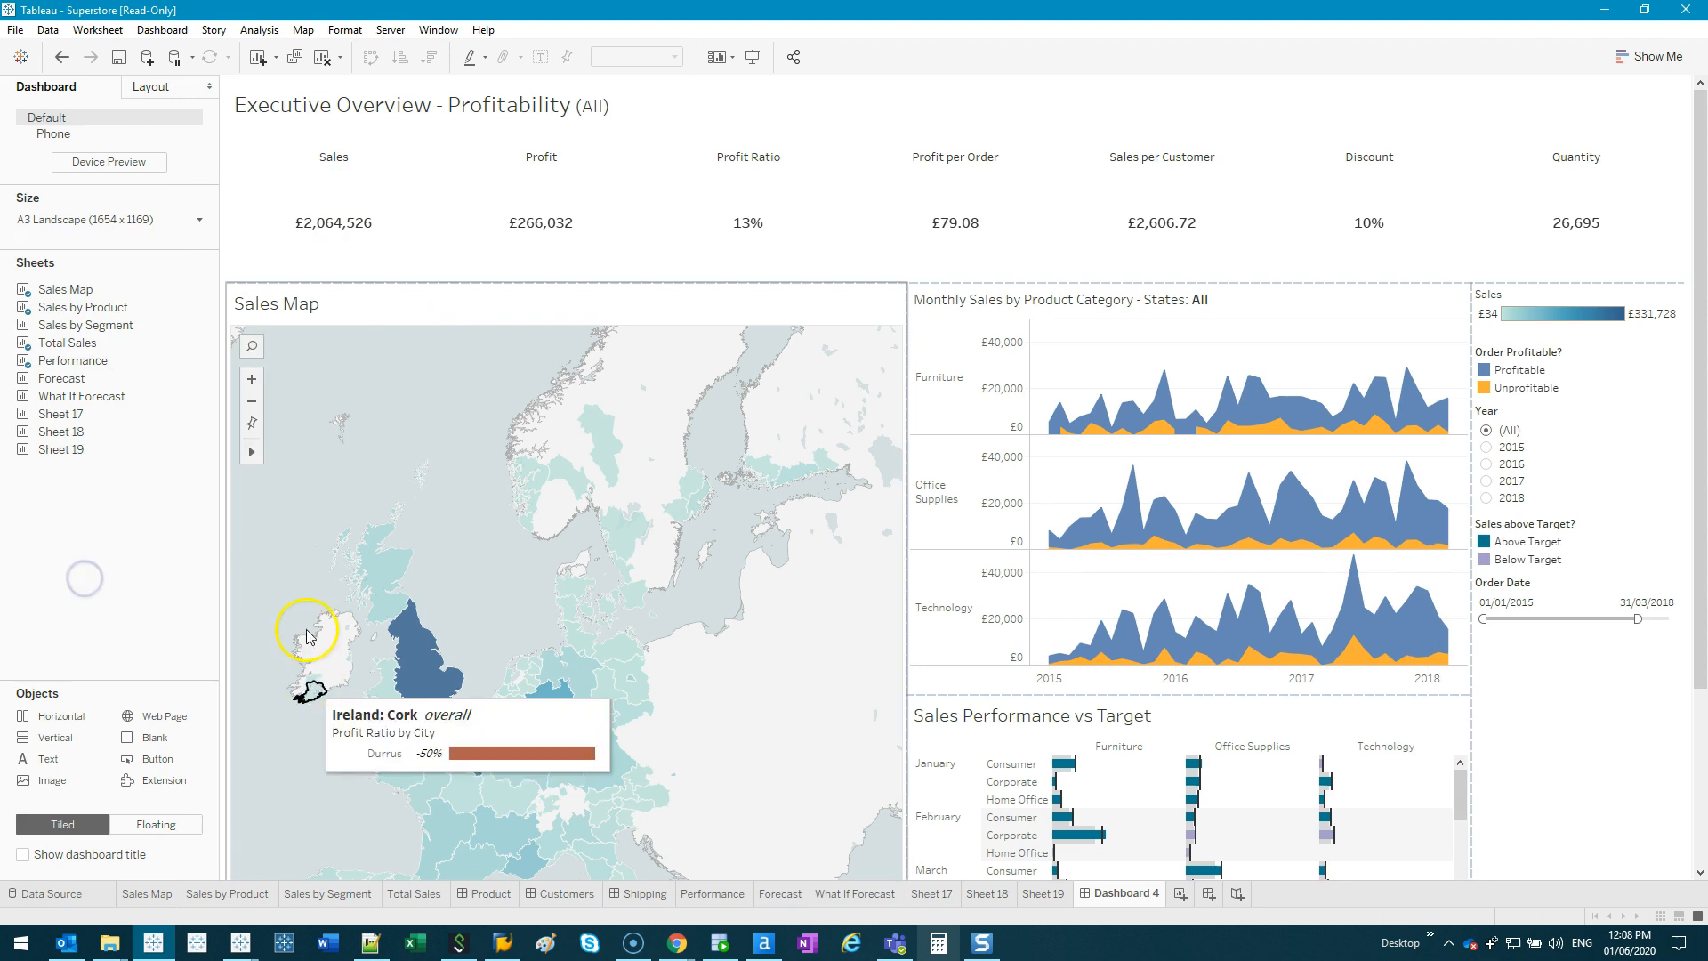
key(F7)
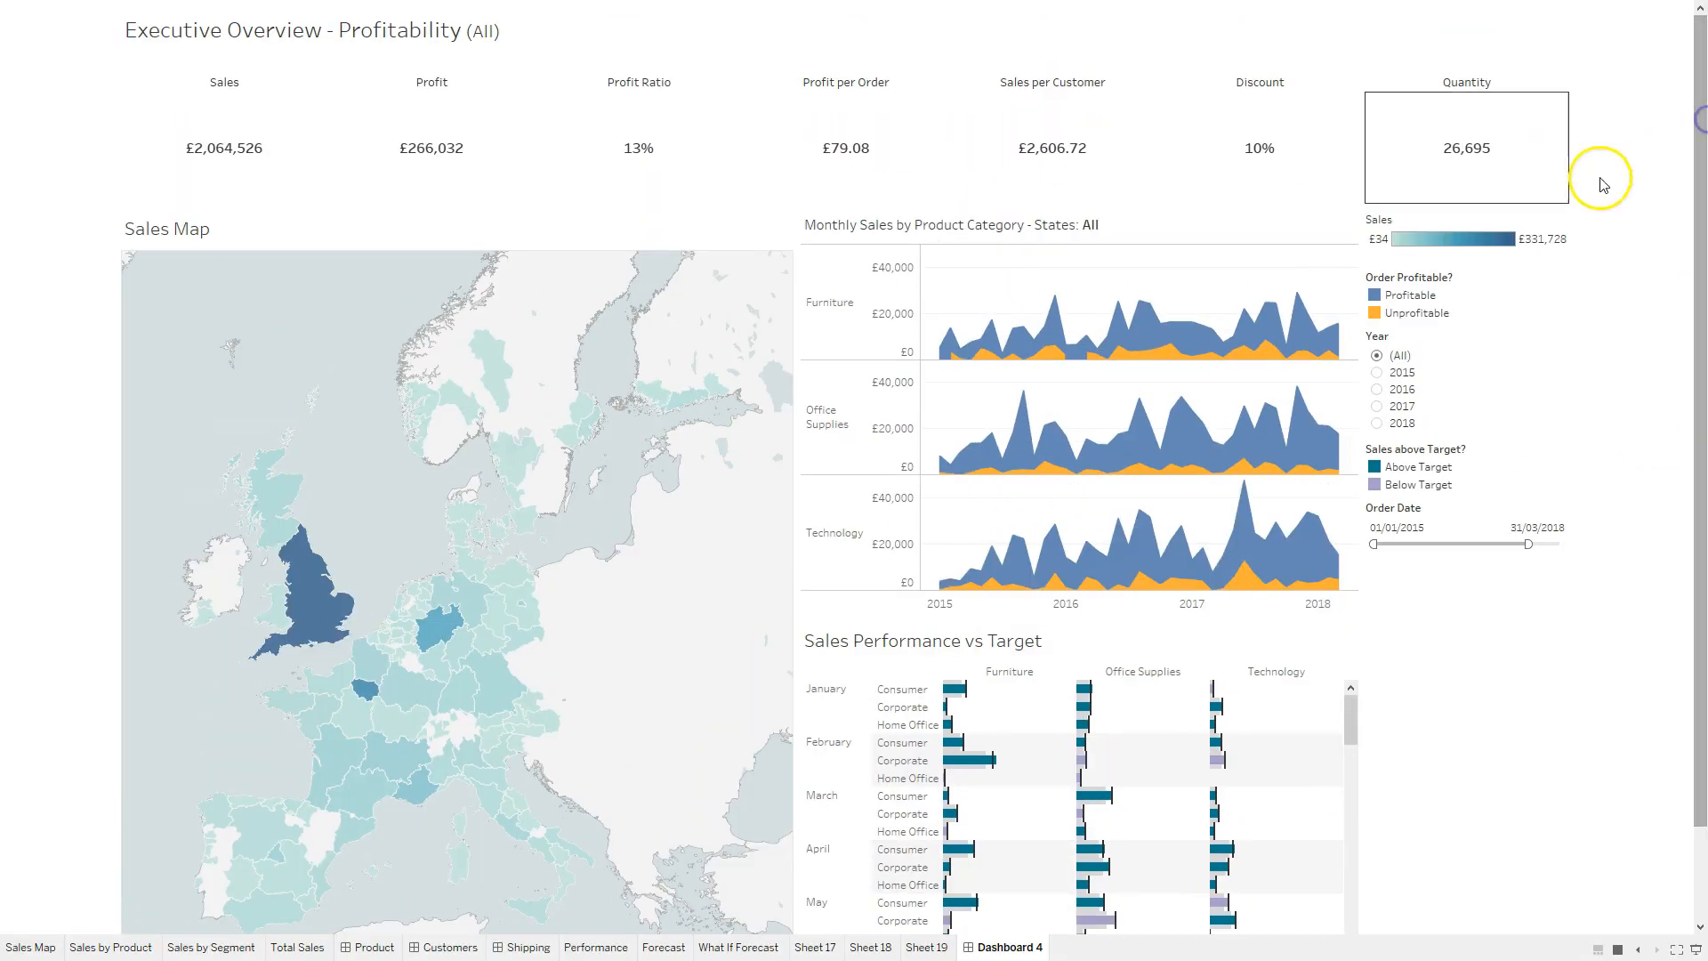
mouse_move(0, 7)
mouse_down()
mouse_move(115, 115)
mouse_move(101, 627)
mouse_move(40, 934)
mouse_move(3, 7)
mouse_up()
mouse_move(1707, 825)
mouse_down()
mouse_move(1630, 948)
mouse_move(1703, 825)
mouse_up()
key(Escape)
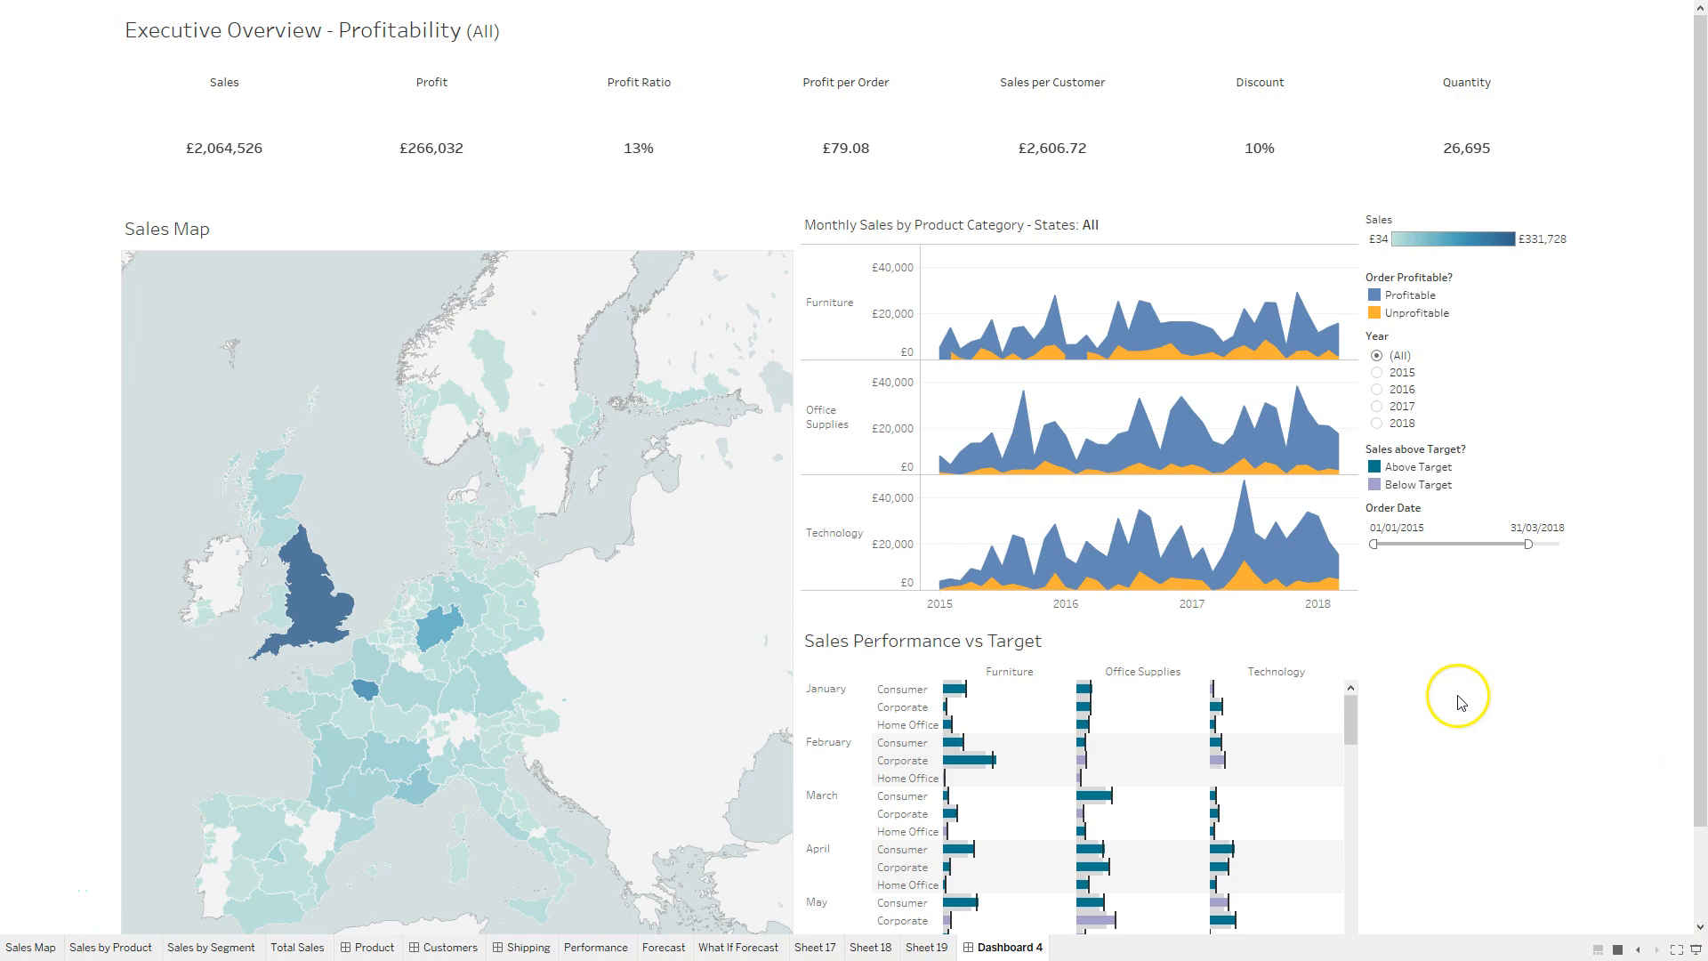
key(Escape)
click(134, 220)
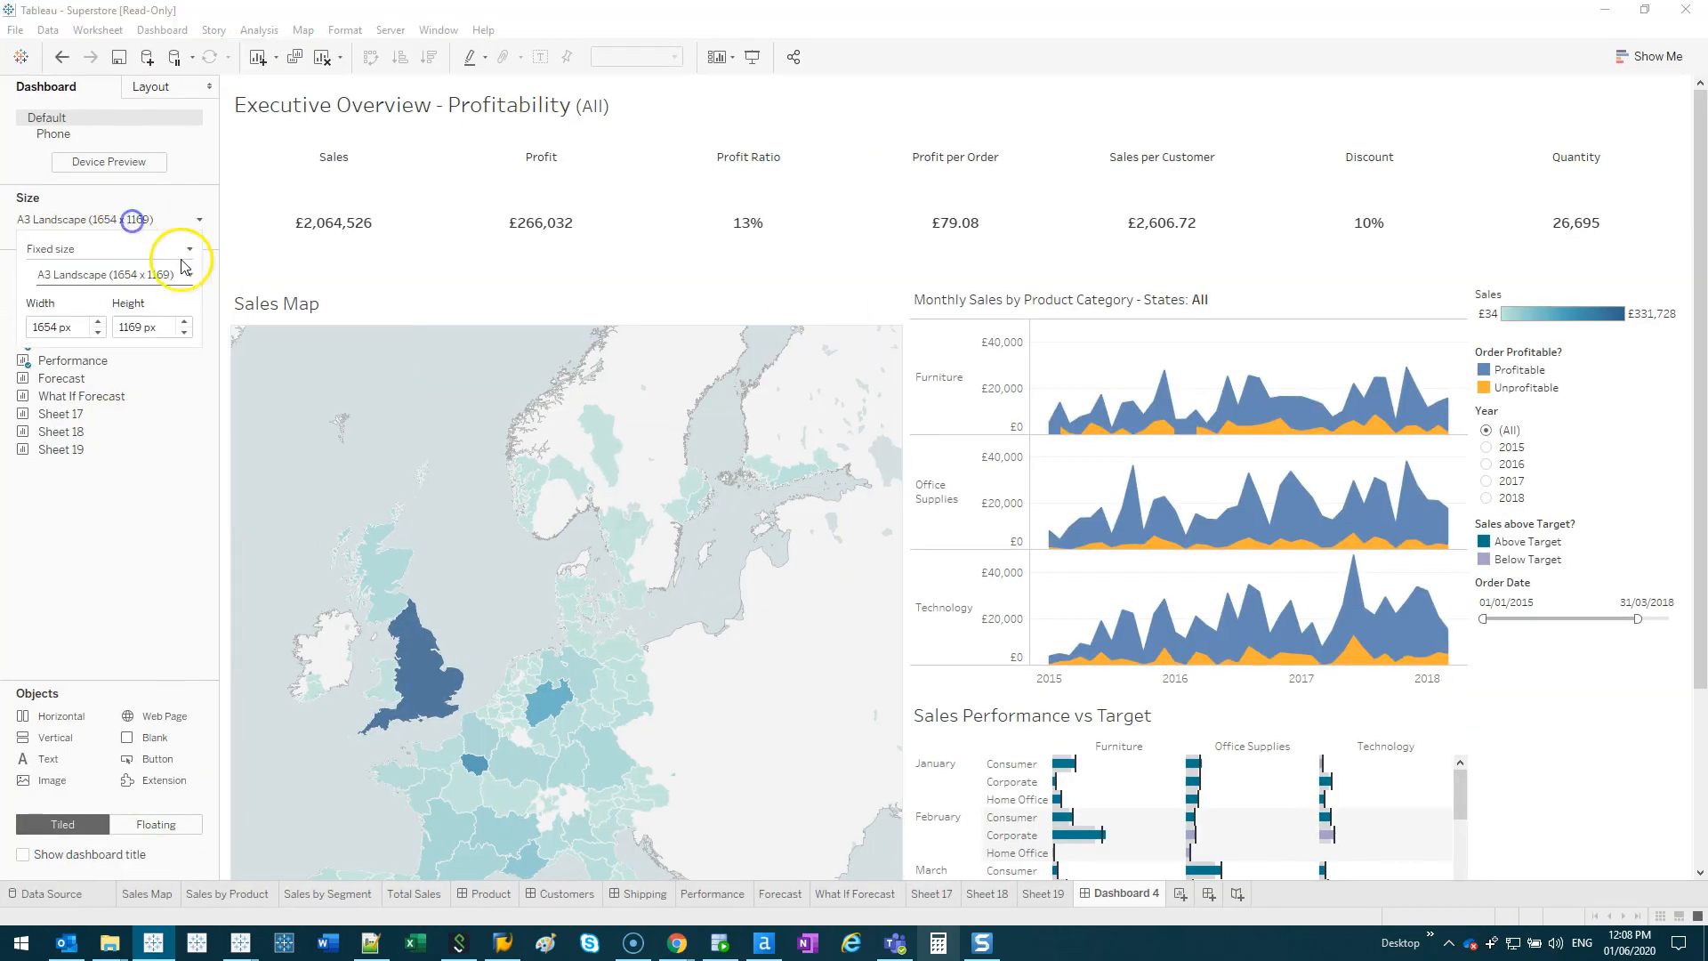
click(177, 273)
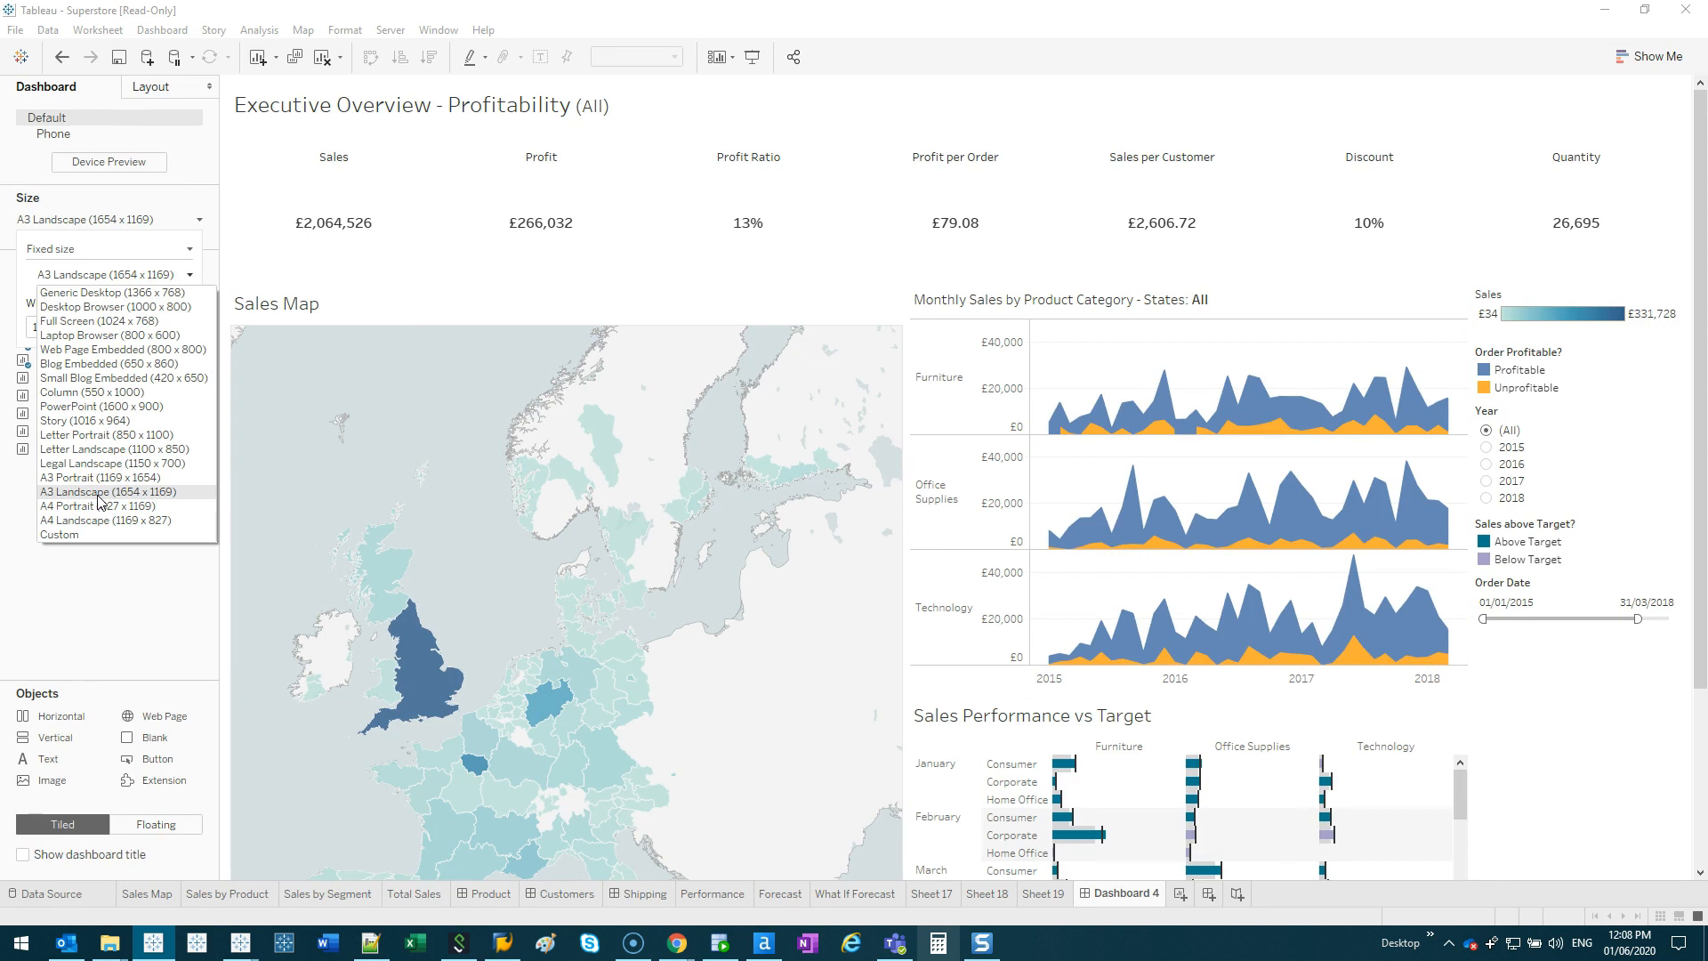
click(105, 620)
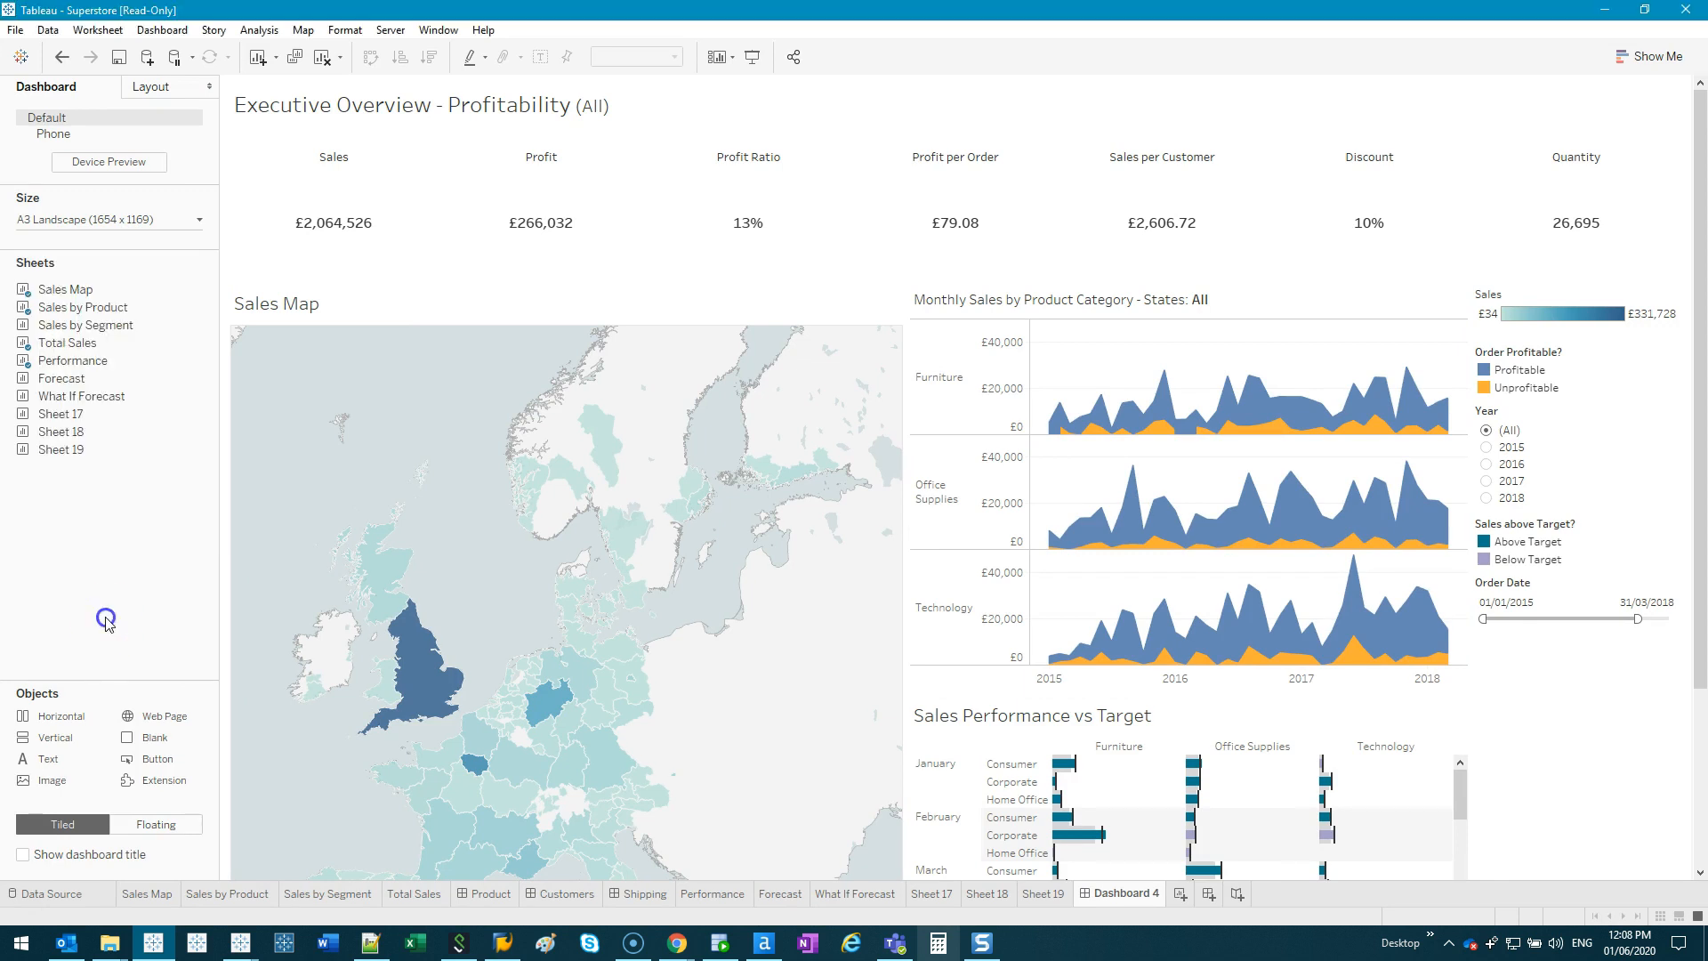